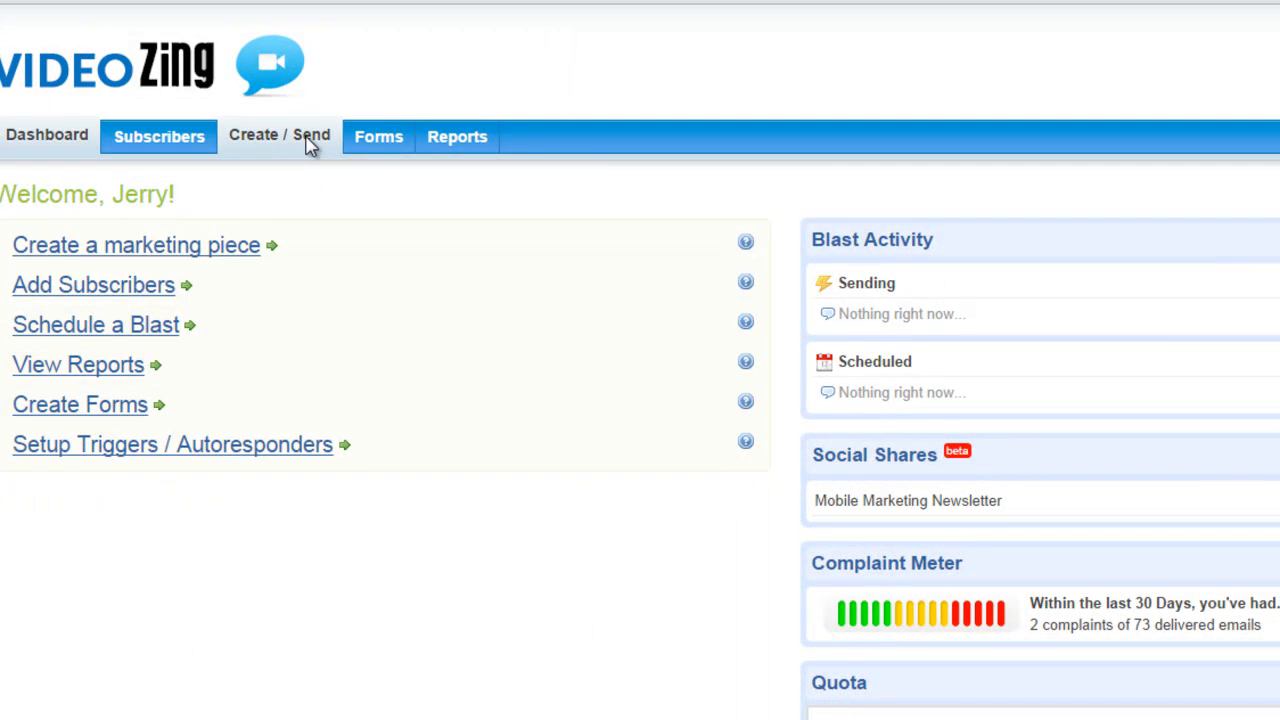
Step: Start a new marketing piece in the Create / Send area and choose to build it from a template
click(312, 146)
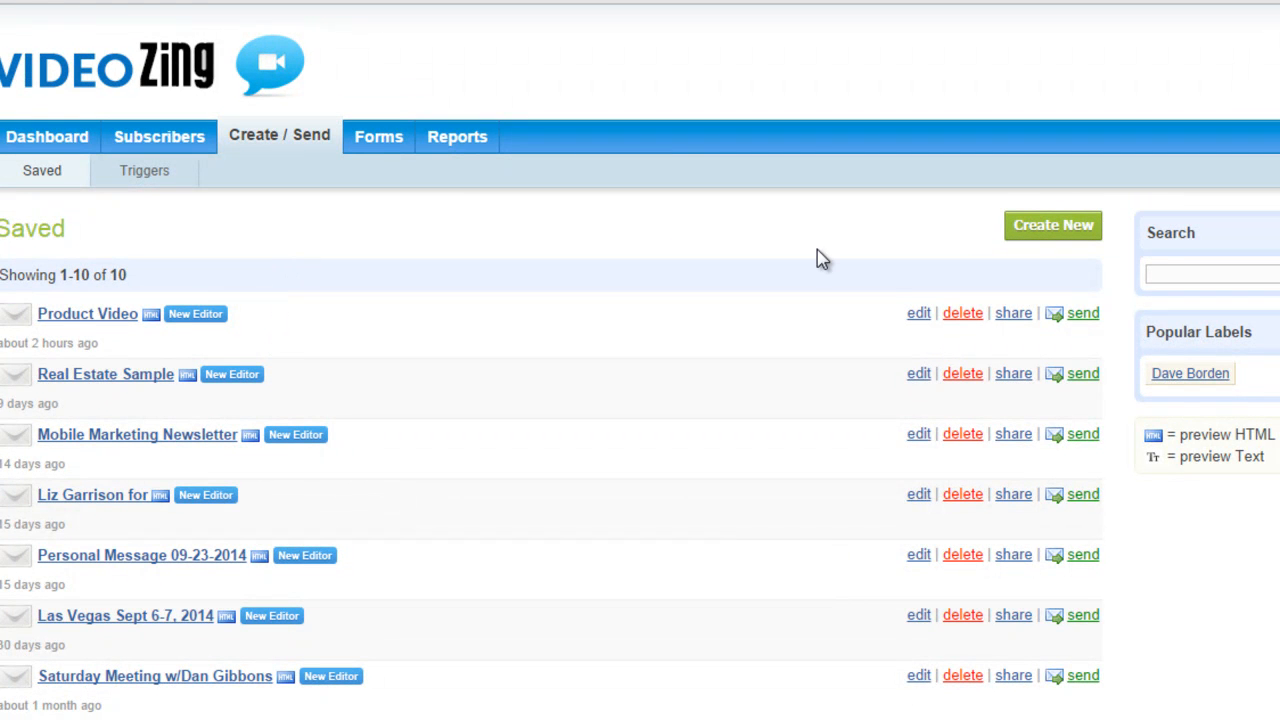
click(1070, 232)
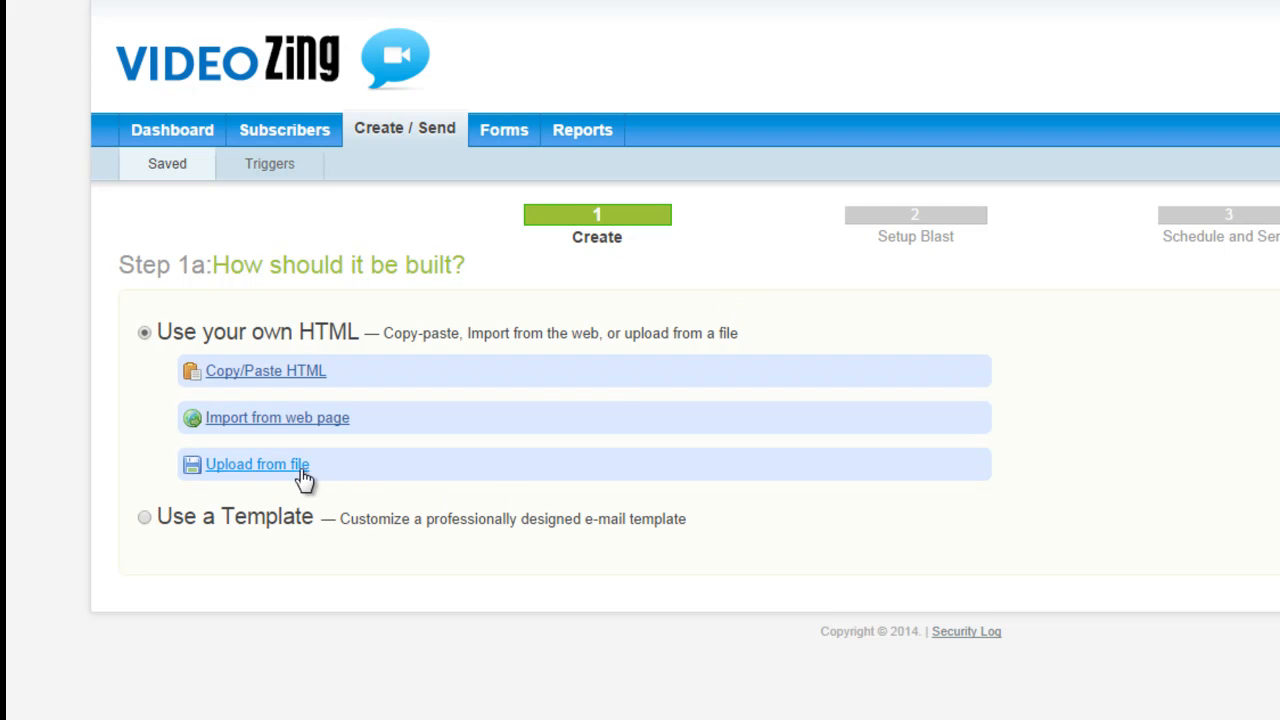
click(145, 519)
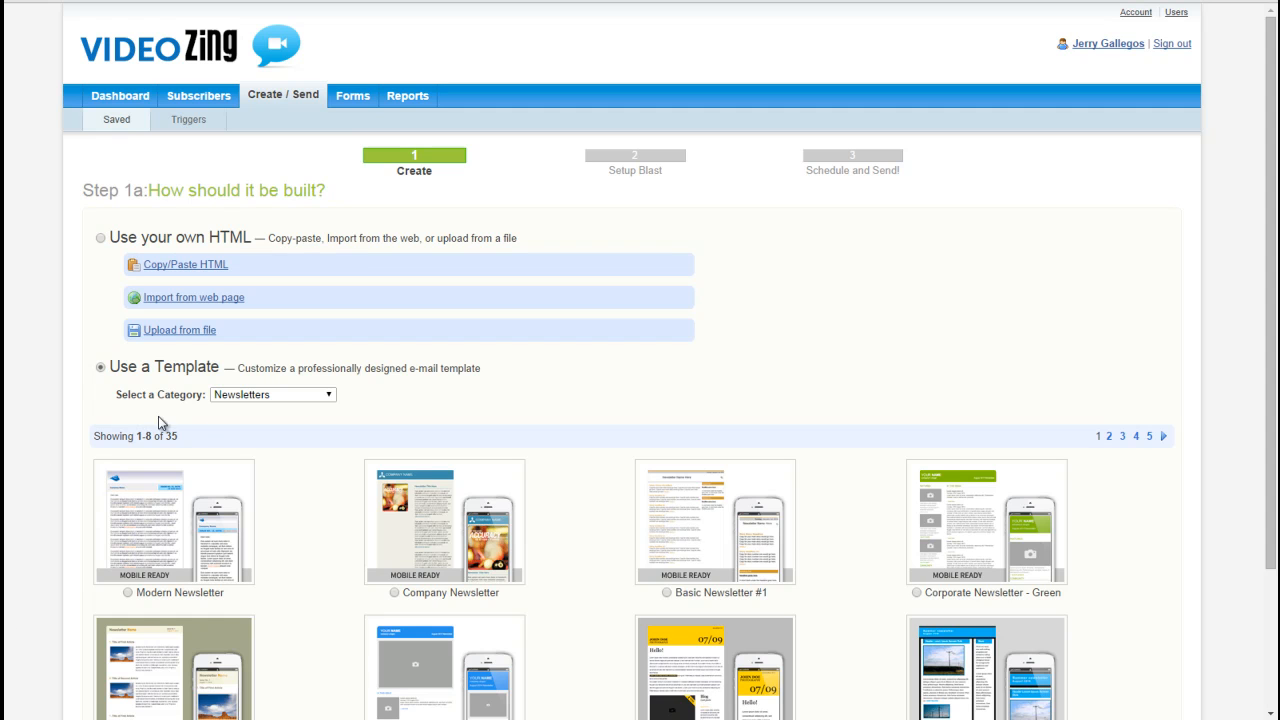
Step: List all template categories, select the Mobile Communication template and continue to the HTML editor
click(330, 398)
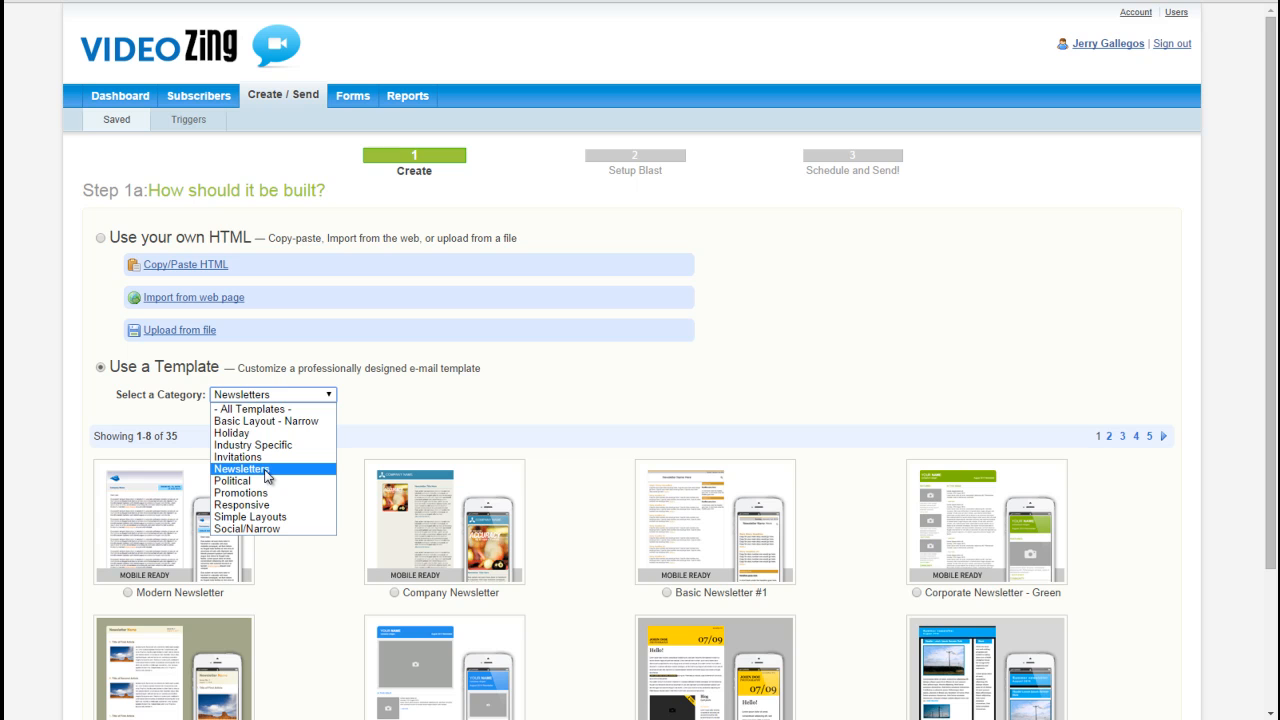
click(252, 409)
scroll(252, 409, down, 3)
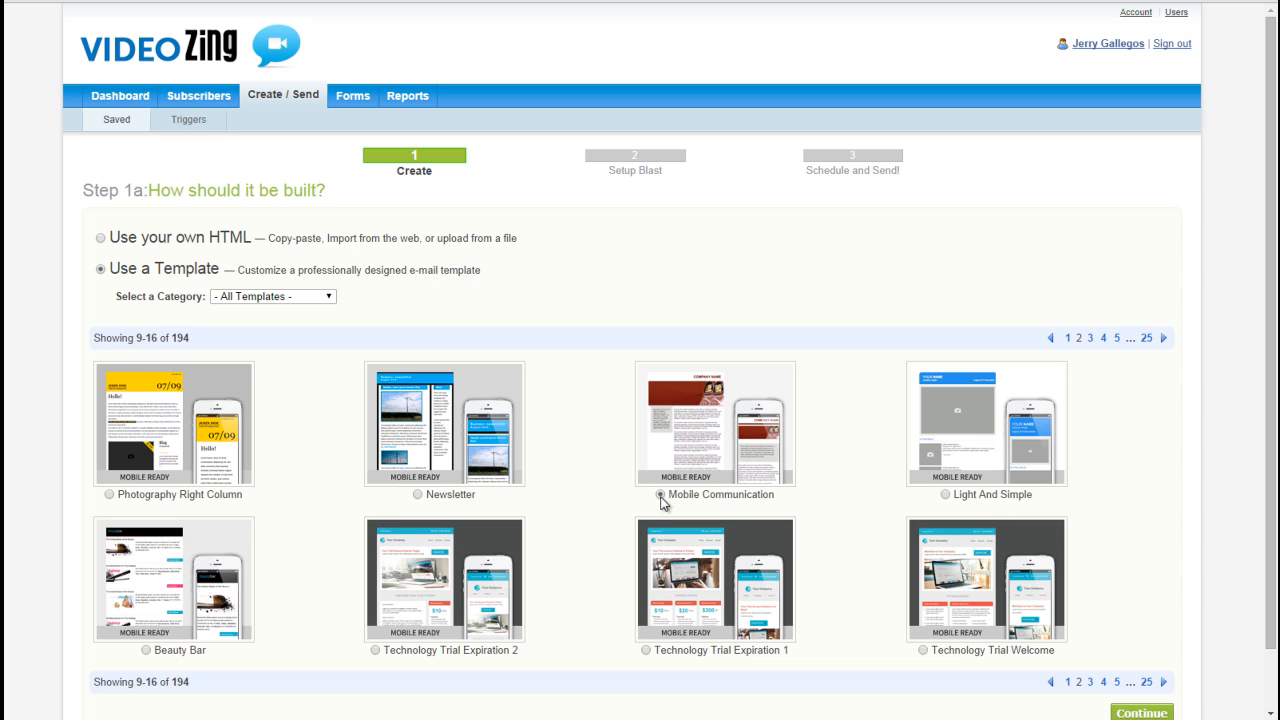
click(1143, 713)
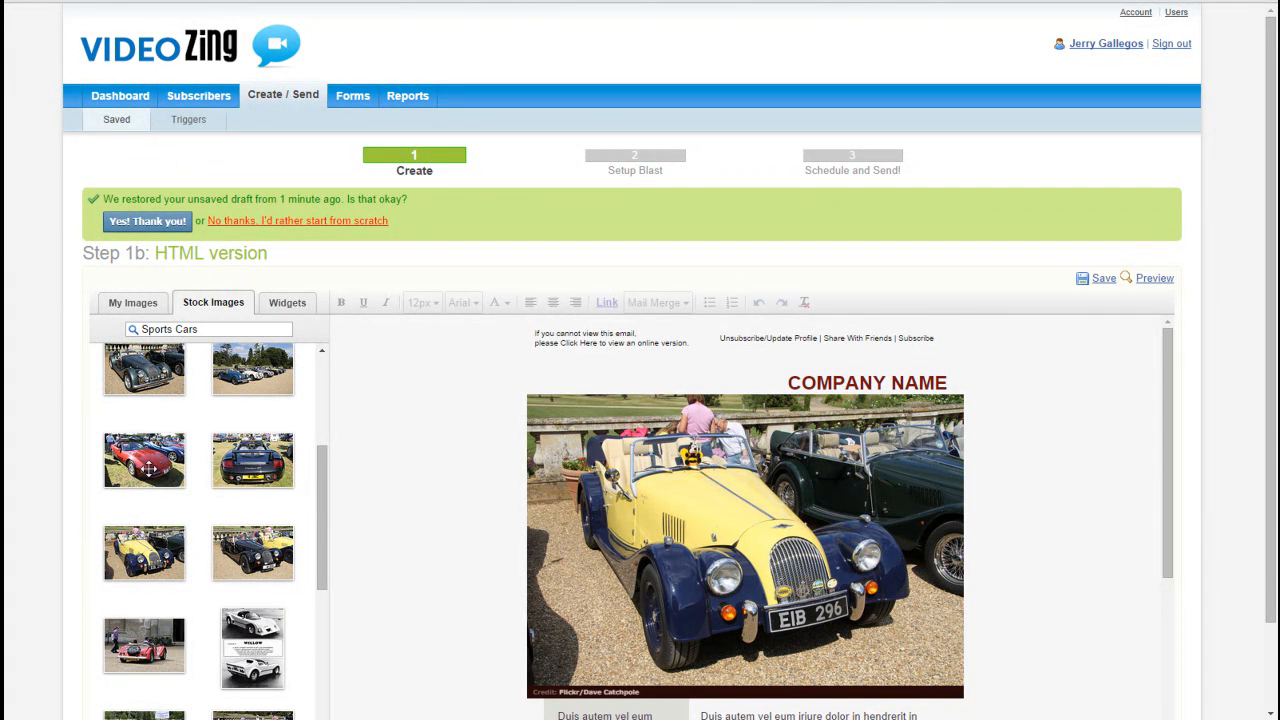
Step: Replace the header picture with the red sports car stock photo, and swap that for the night-time city picture from My Images
drag(150, 477, 760, 570)
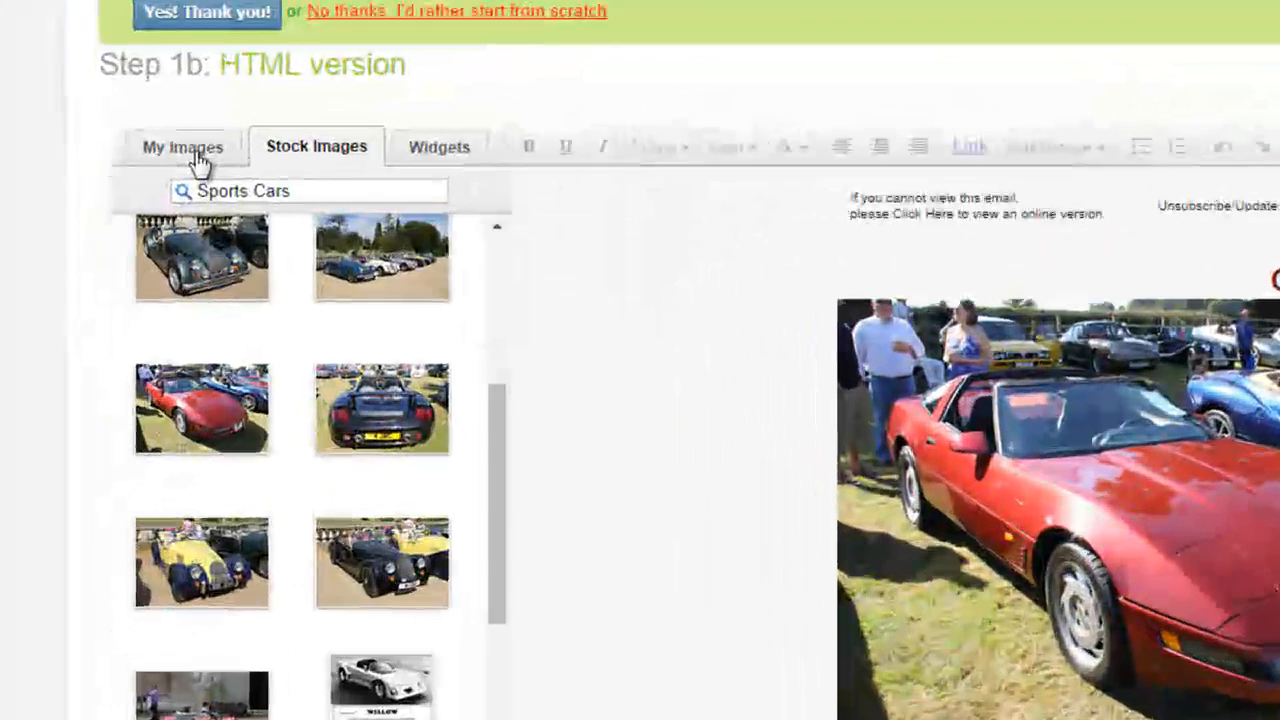
click(141, 307)
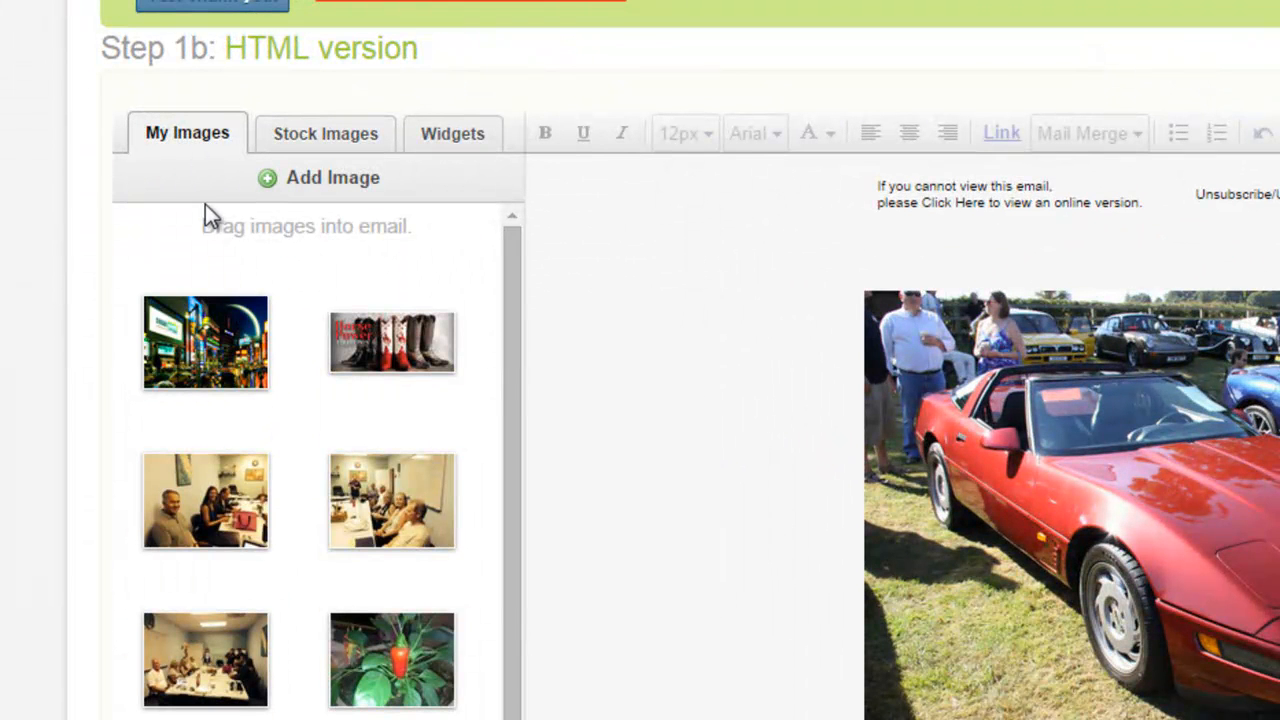
mouse_move(195, 340)
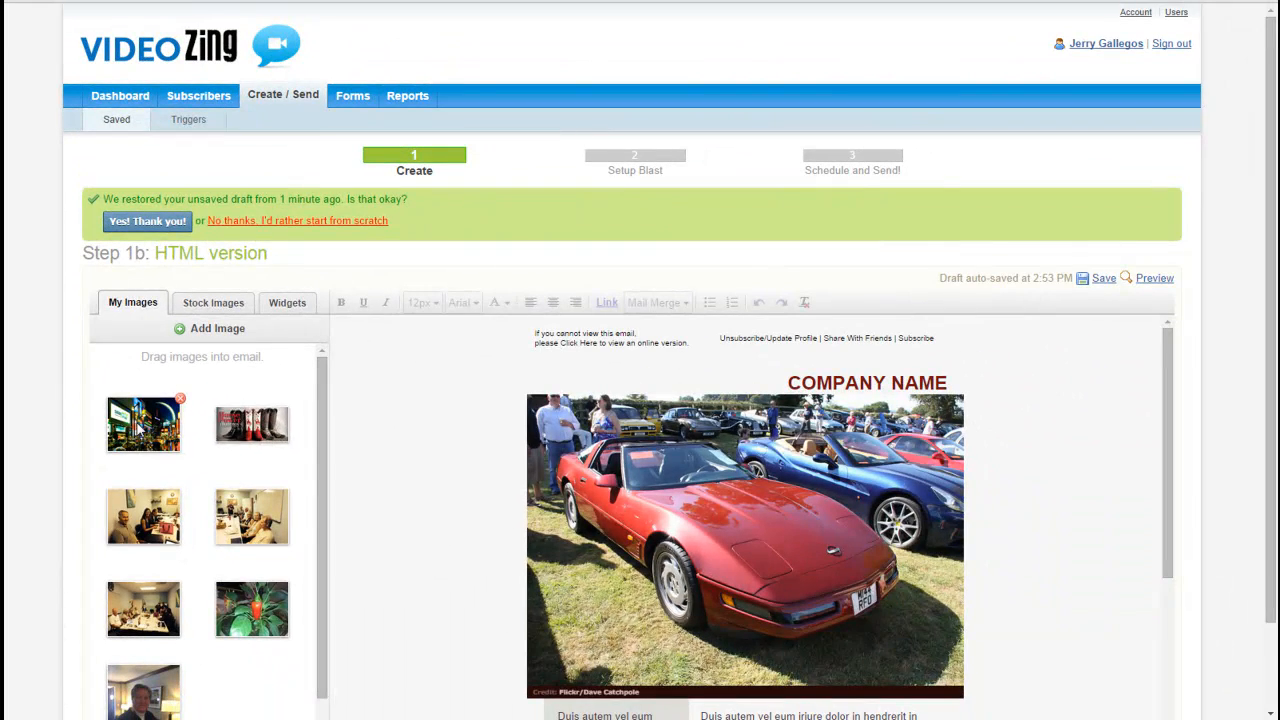
drag(143, 430, 757, 526)
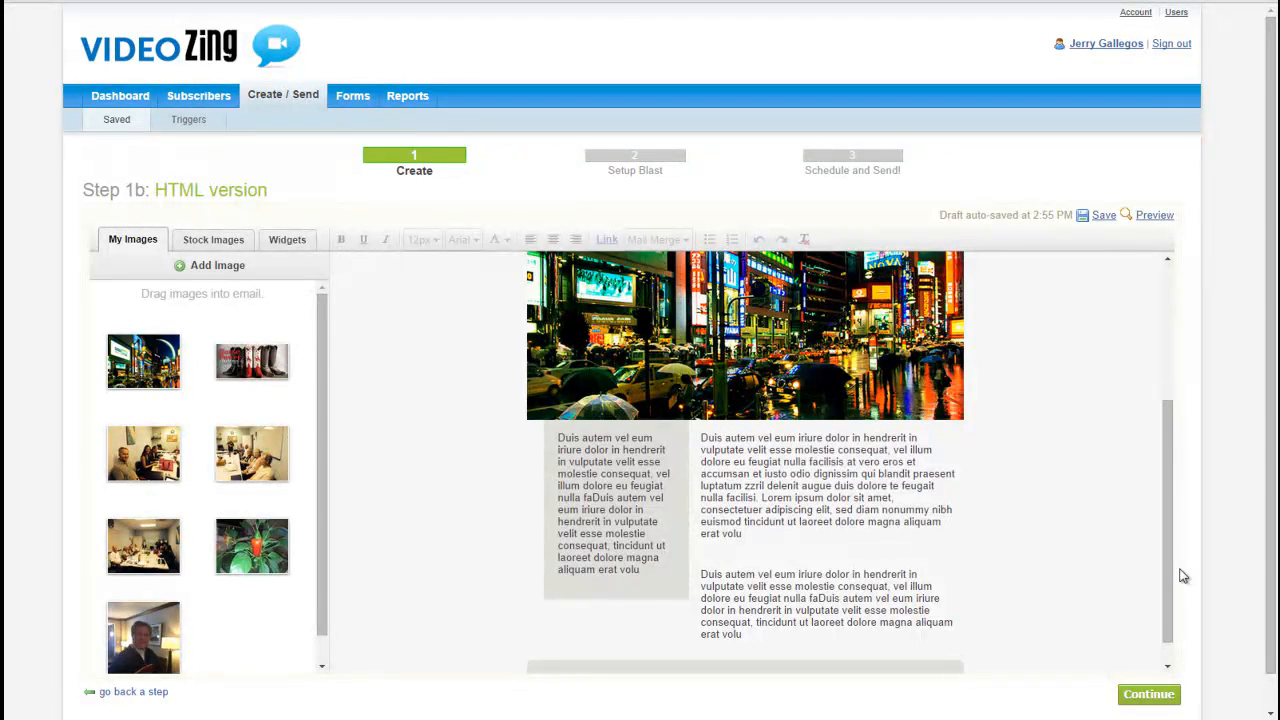
Step: Replace the COMPANY NAME heading above the header image with a centred "Core Properties LLC"
drag(1170, 574, 1168, 410)
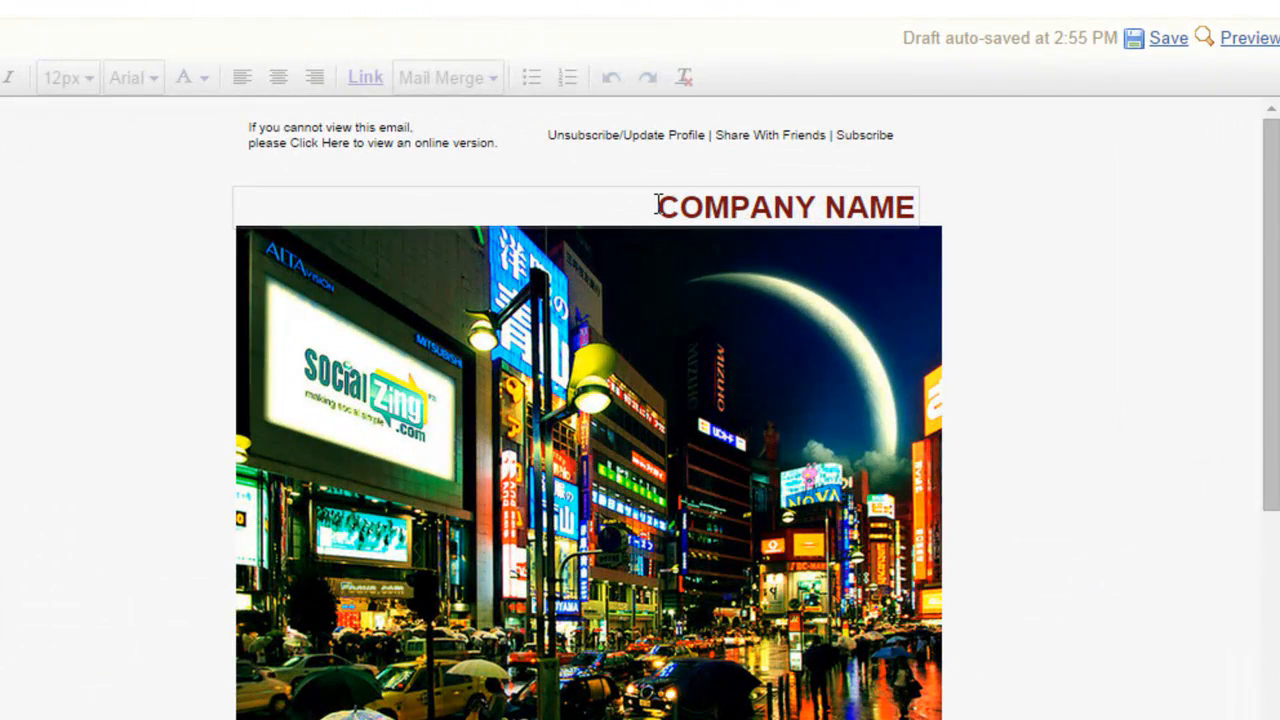
click(657, 206)
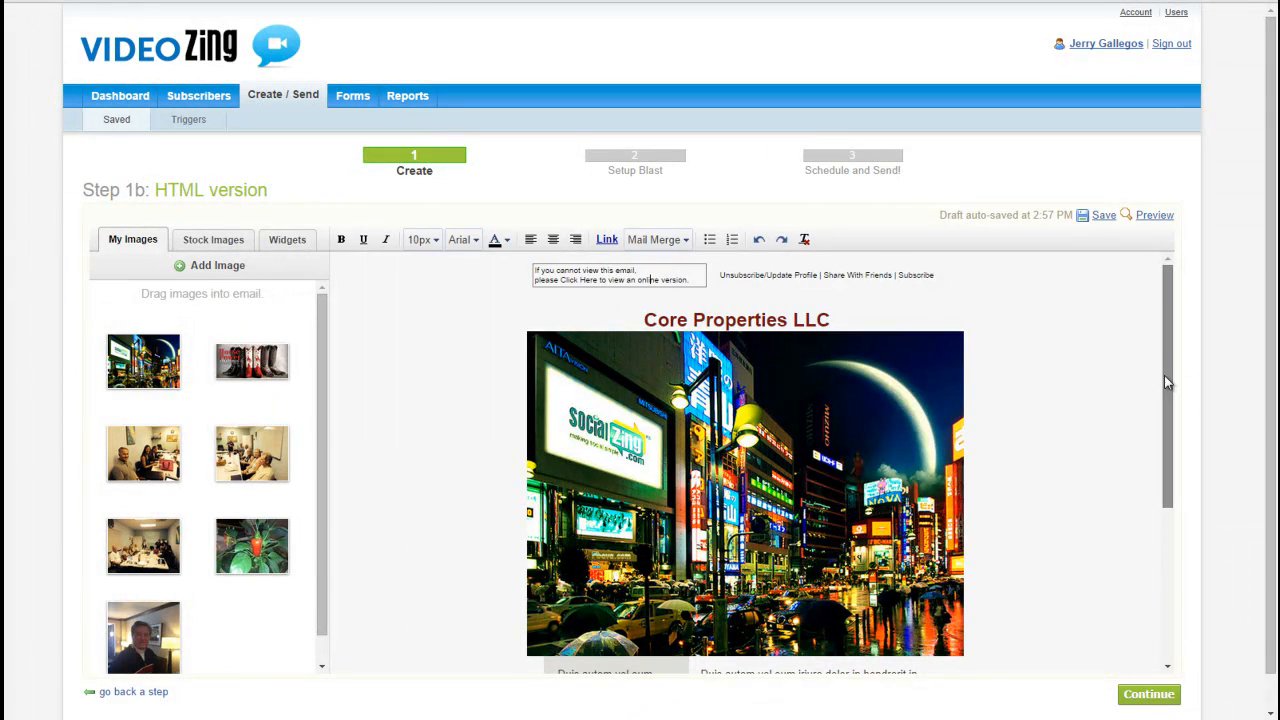
Step: Replace the placeholder text in the three blocks below the header image with SocialZing, work-and-play and Social Media Revolution copy
drag(1164, 375, 1170, 514)
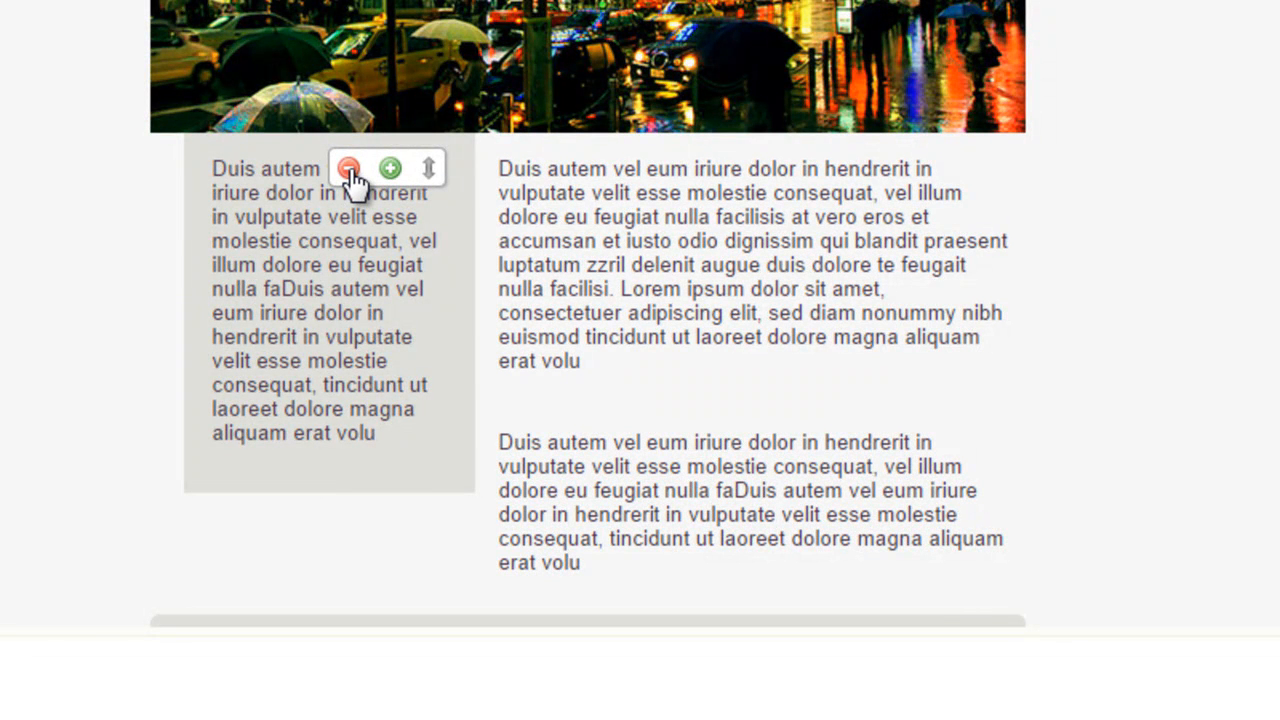
mouse_move(911, 187)
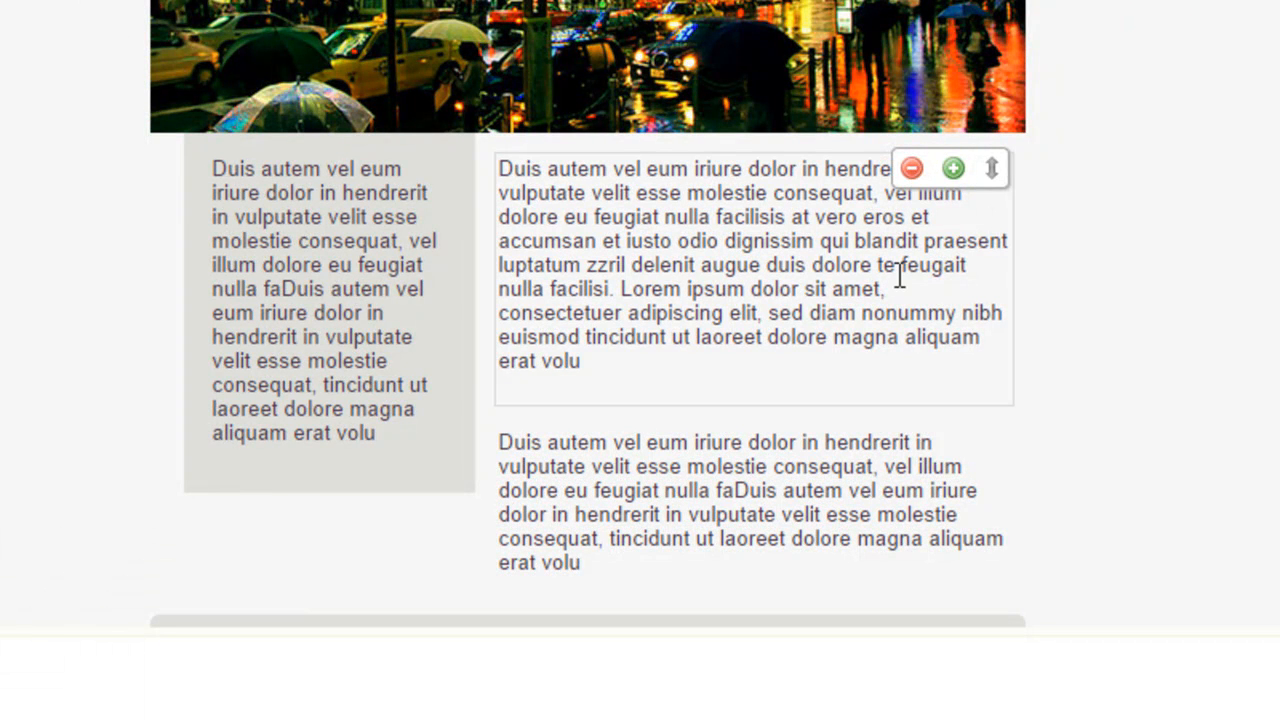
mouse_move(955, 462)
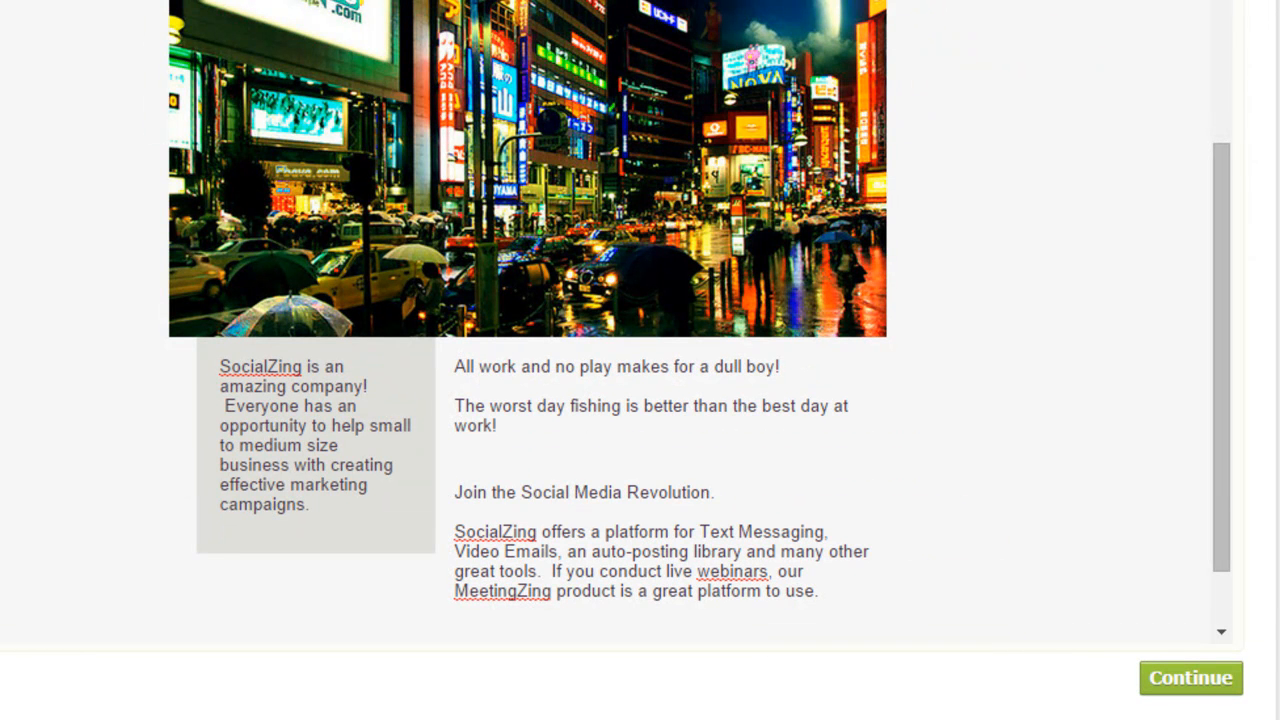
Step: Format all text in the grey sidebar block at 18px in red
mouse_move(223, 386)
drag(220, 364, 342, 509)
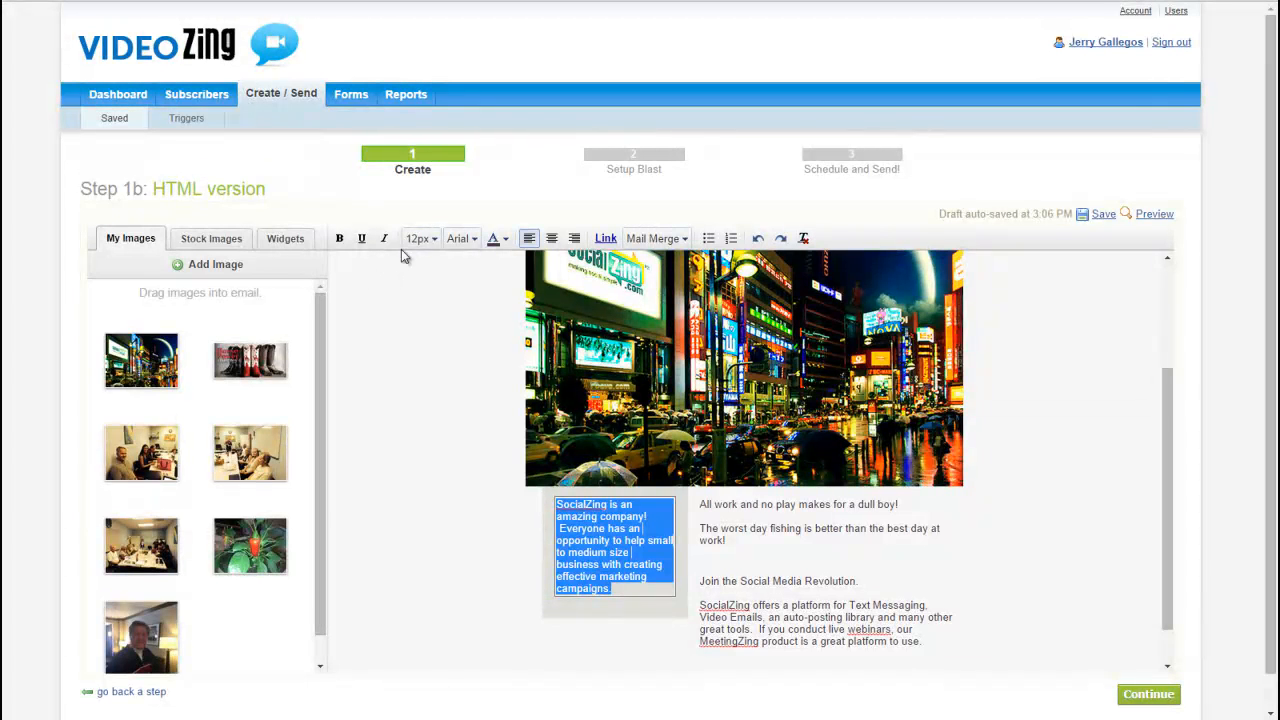
click(438, 245)
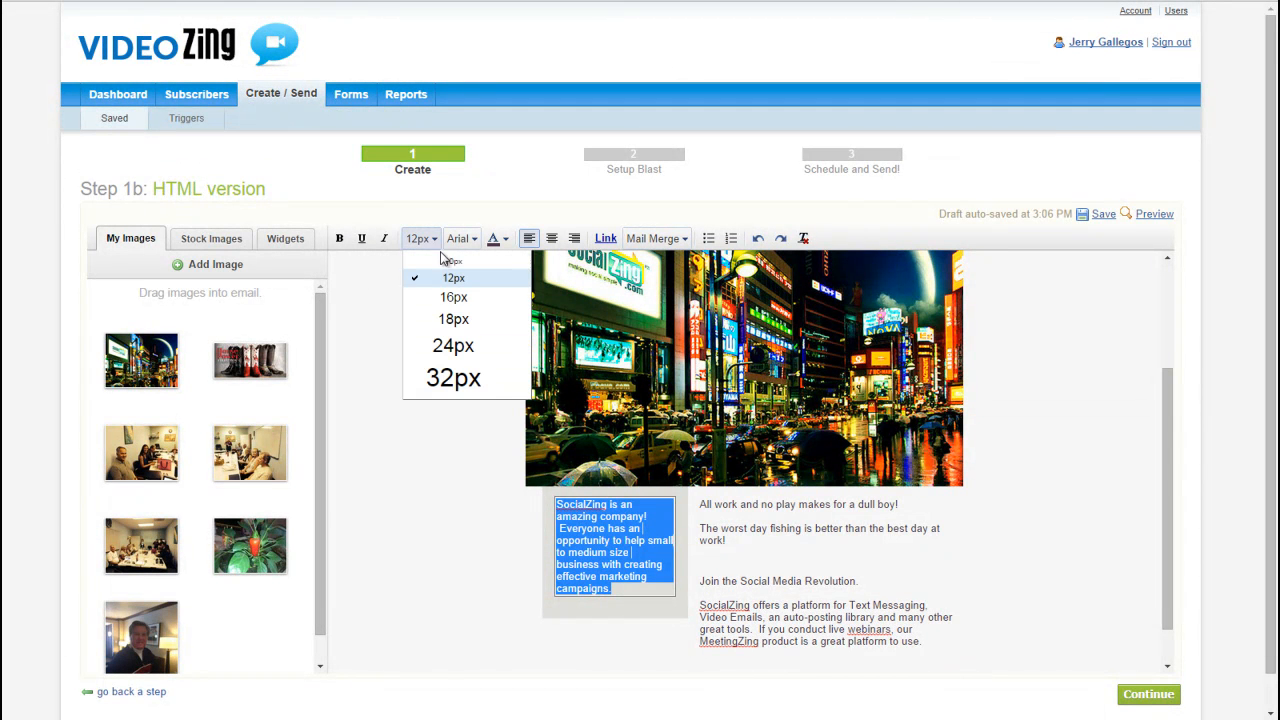
click(450, 317)
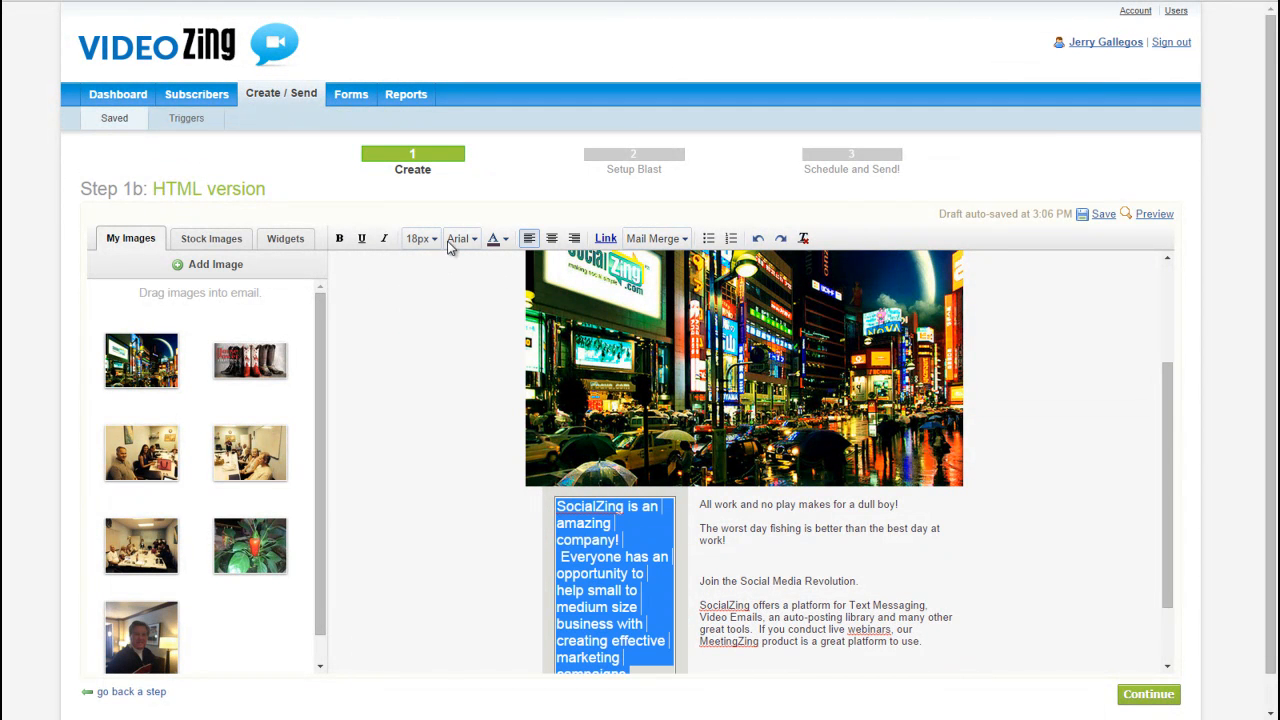
click(507, 246)
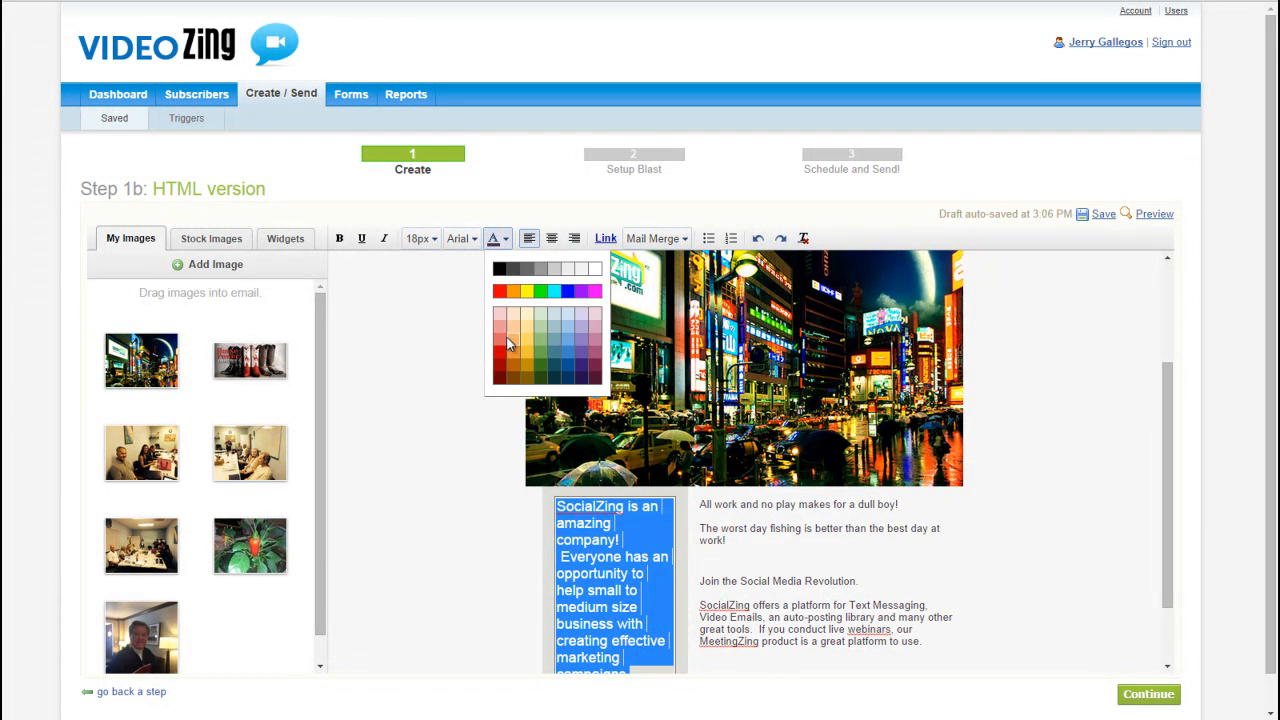
click(508, 355)
click(586, 592)
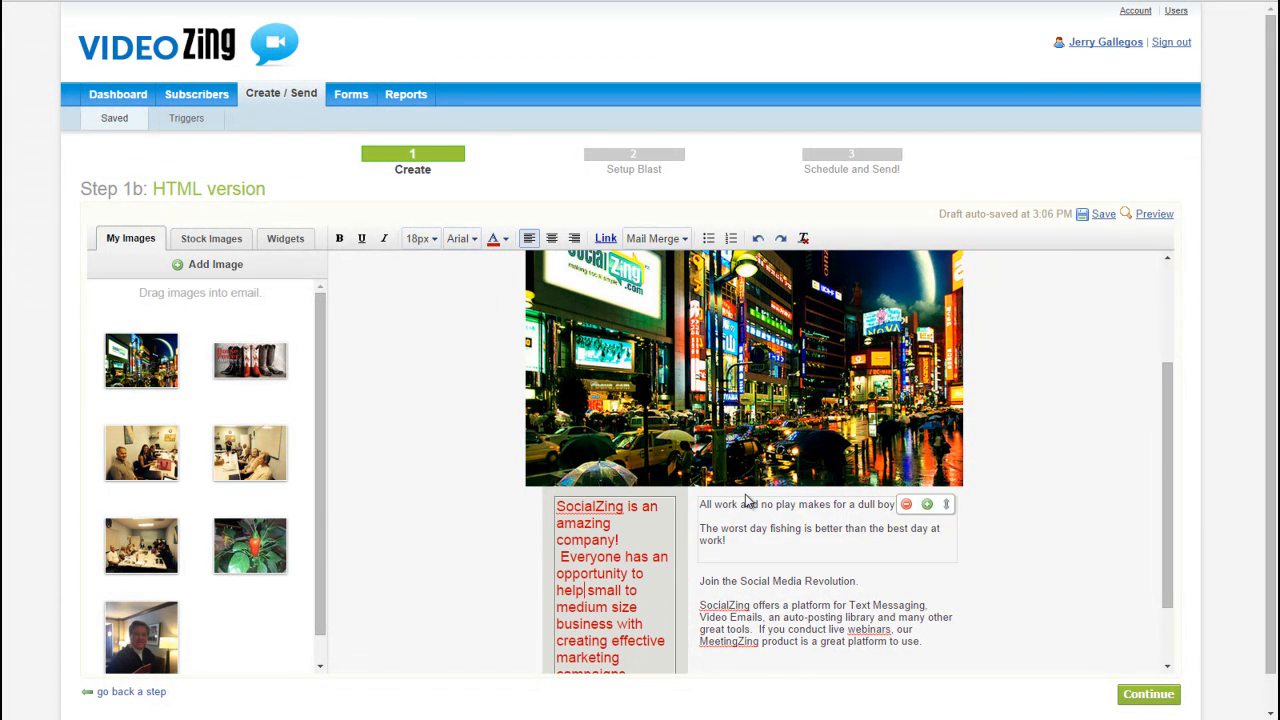
Step: Format the "All work and no play makes for a dull boy!" text block in red at 18px
drag(699, 504, 726, 542)
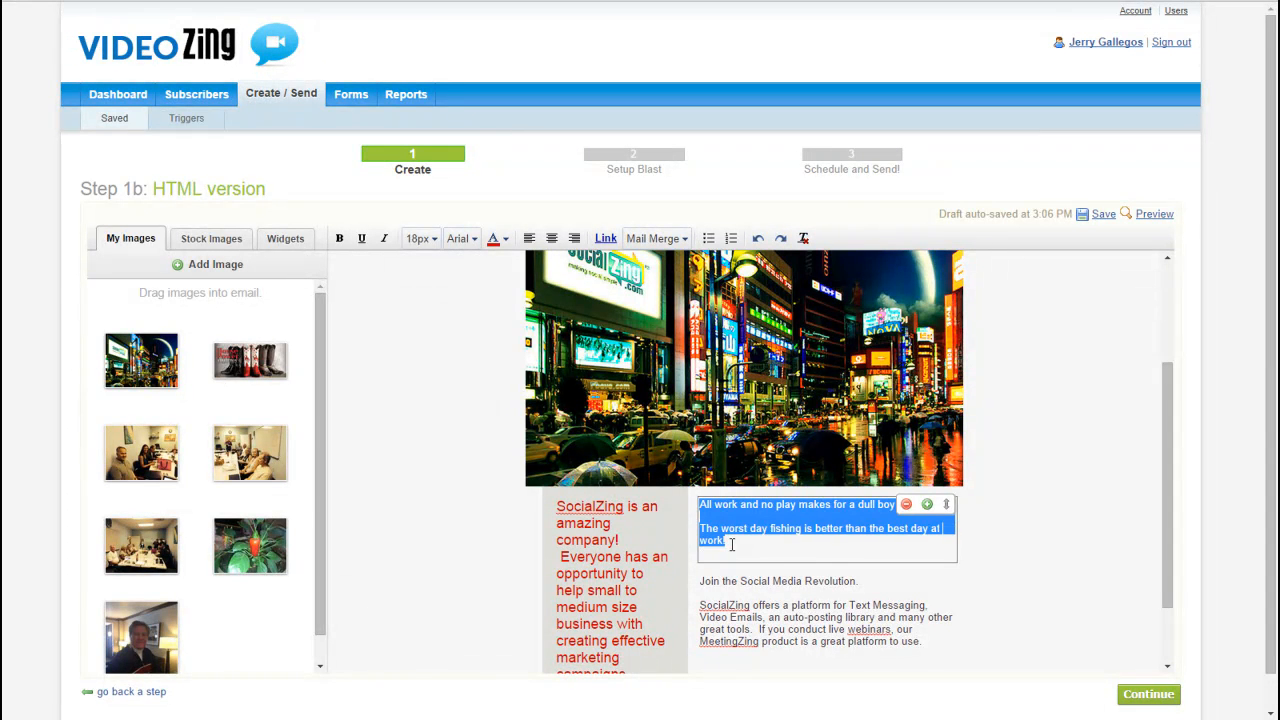
click(506, 240)
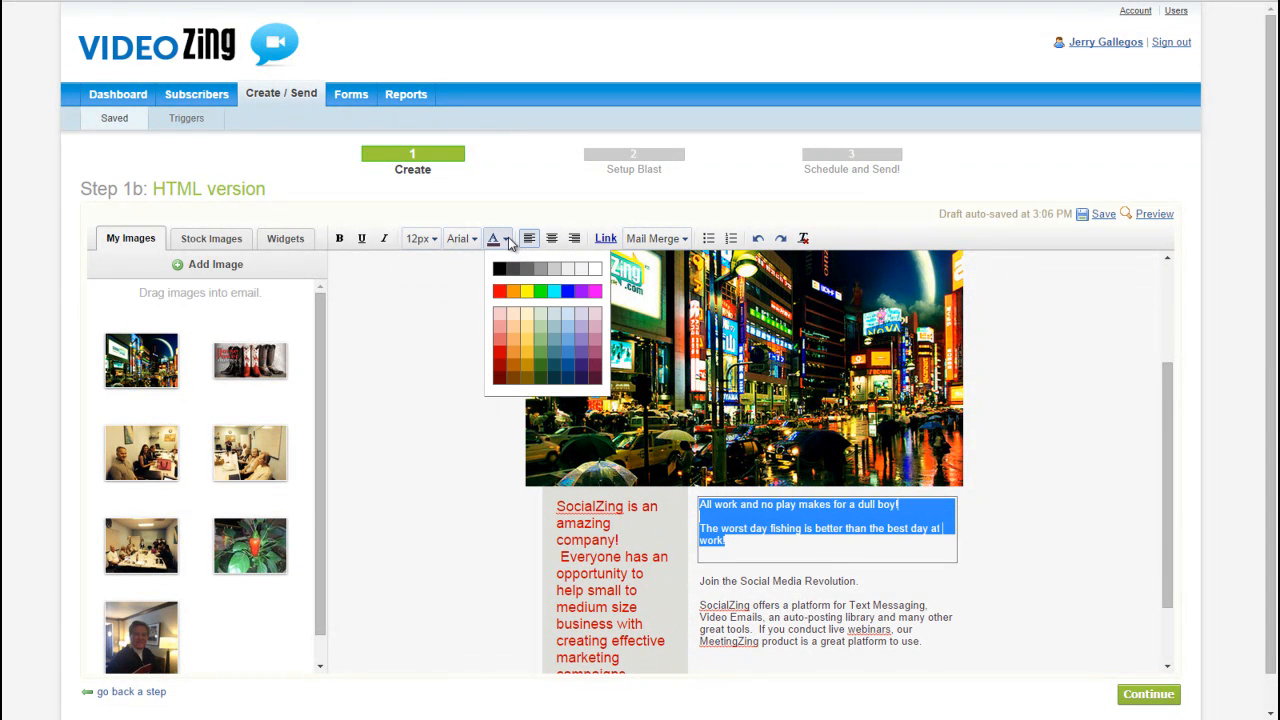
click(500, 292)
click(424, 239)
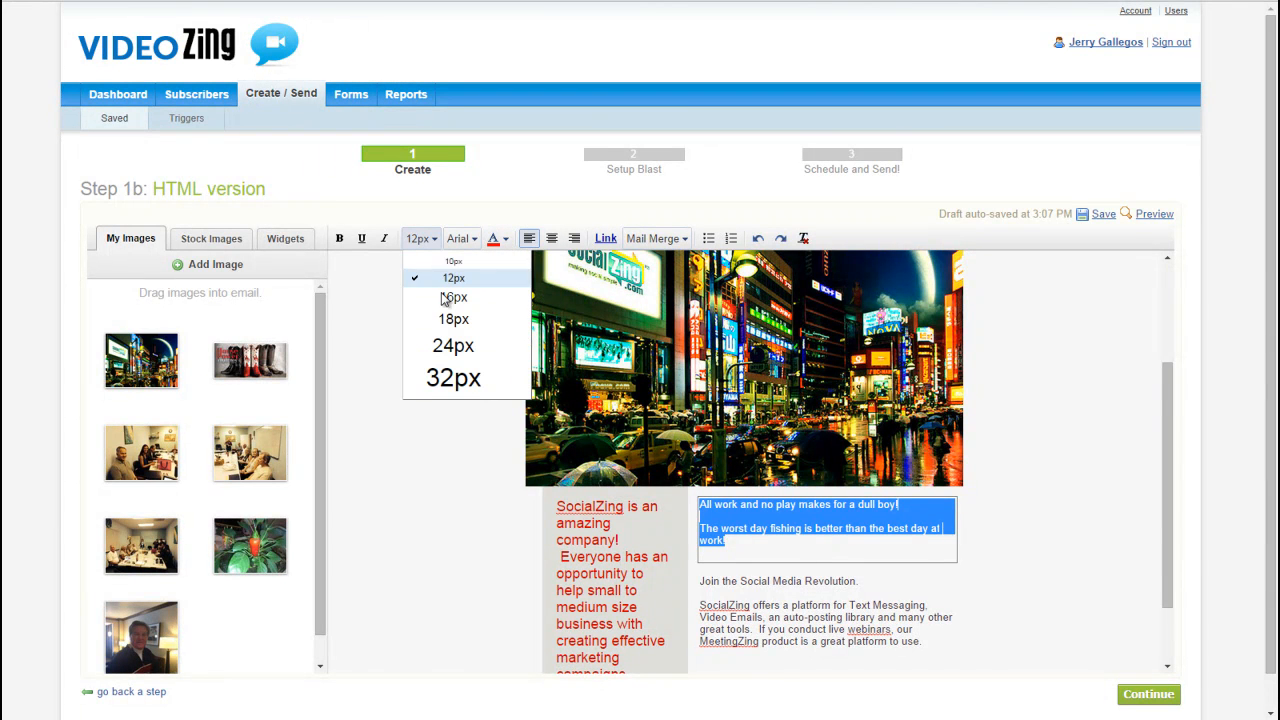
click(457, 325)
click(1041, 706)
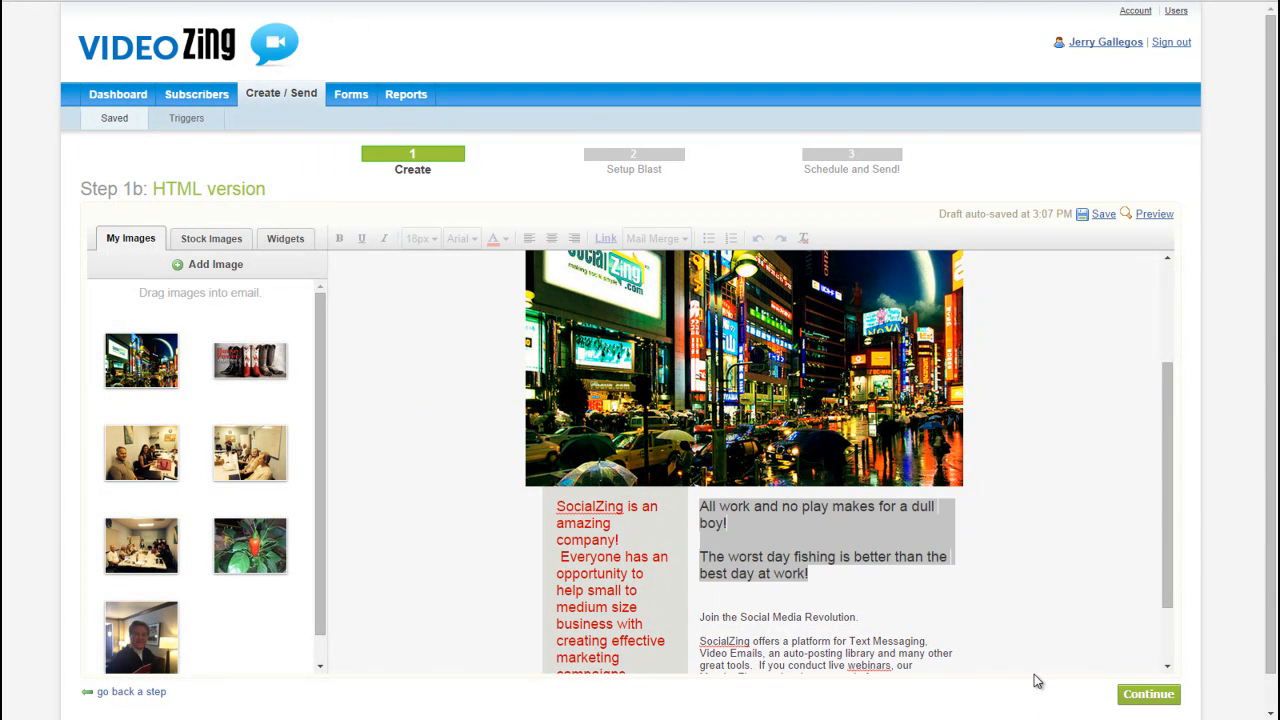
Step: Format the "Join the Social Media Revolution" text block in red at 18px
drag(700, 617, 927, 650)
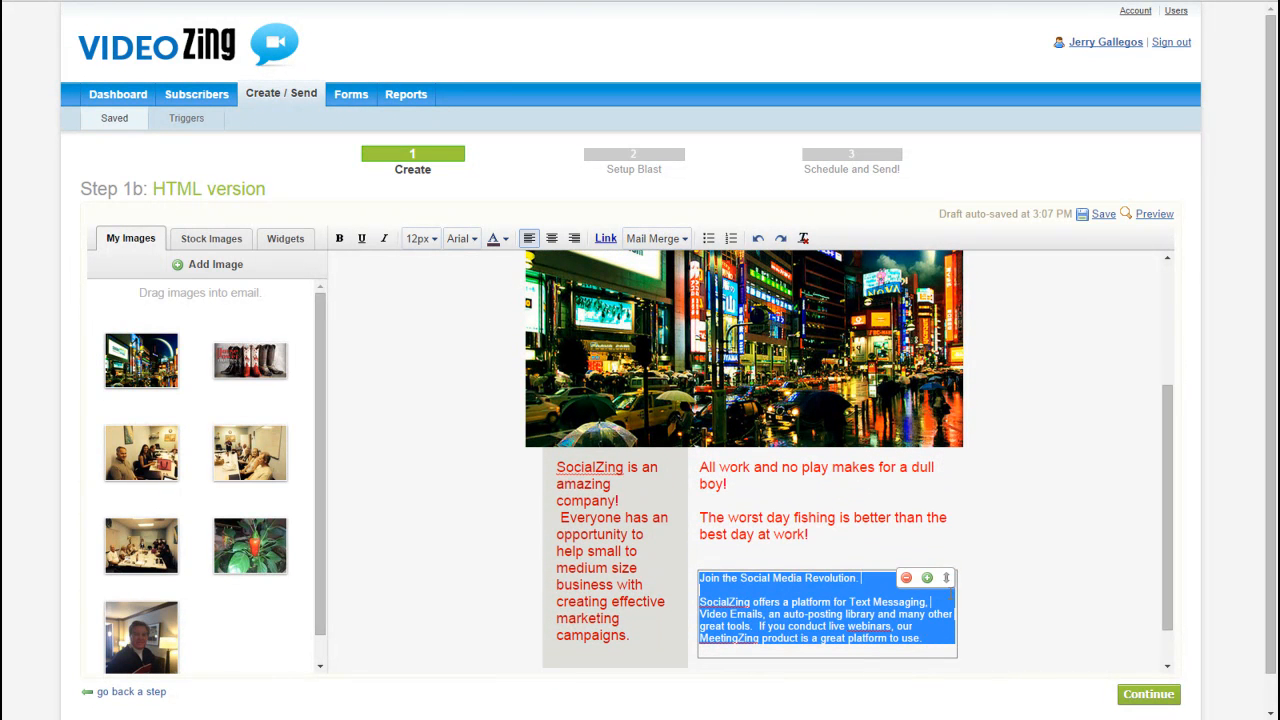
click(505, 239)
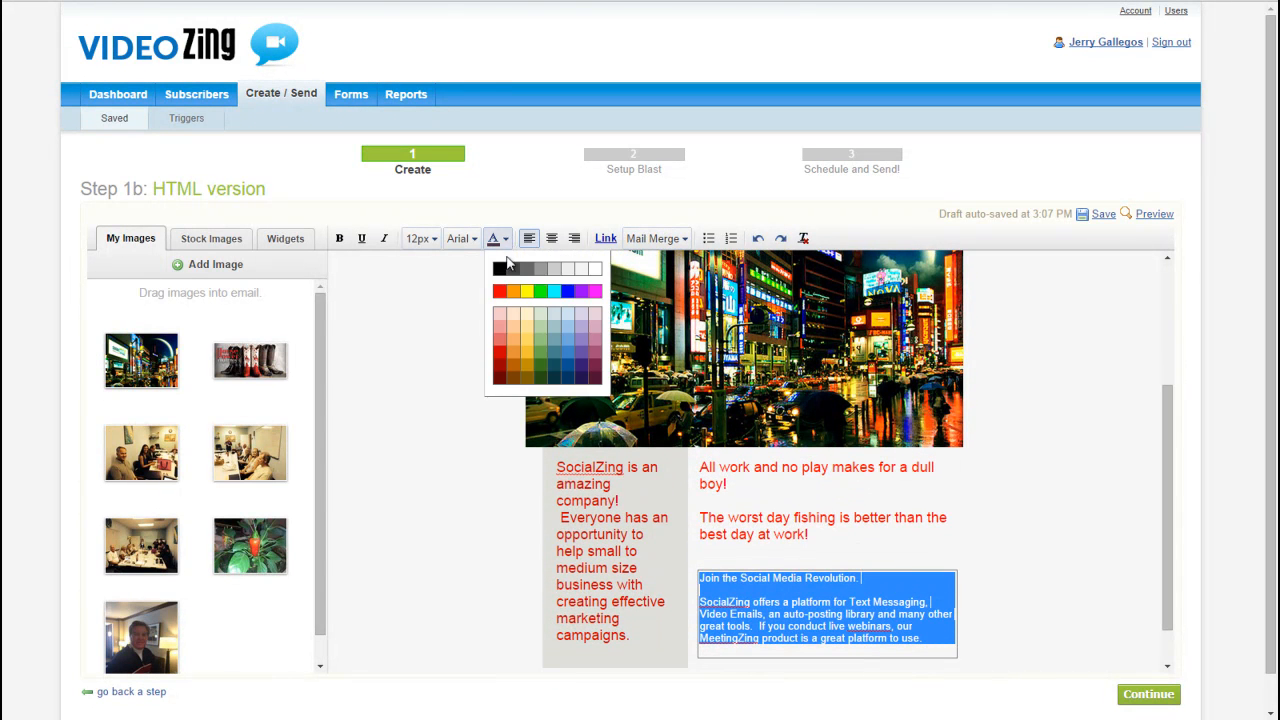
click(499, 291)
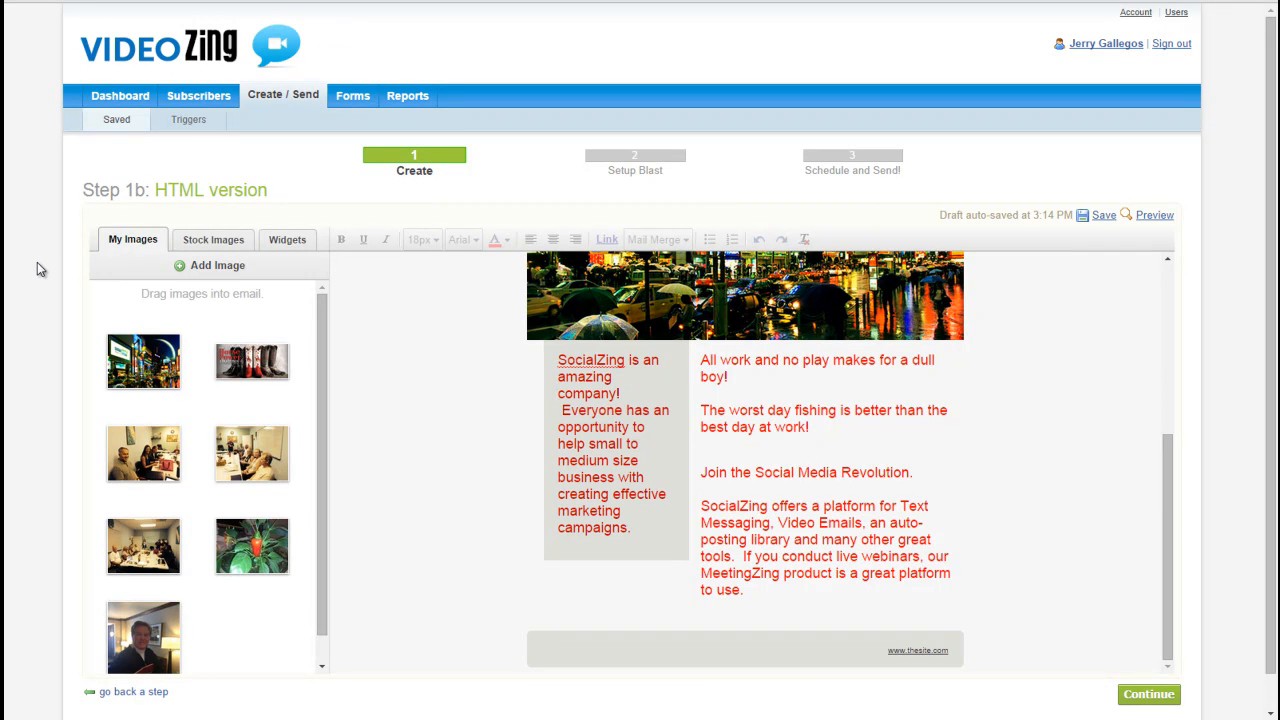
Step: Insert a Video widget above the "All work and no play" block and replace the sidebar text with a 16px personal message about the video
click(287, 240)
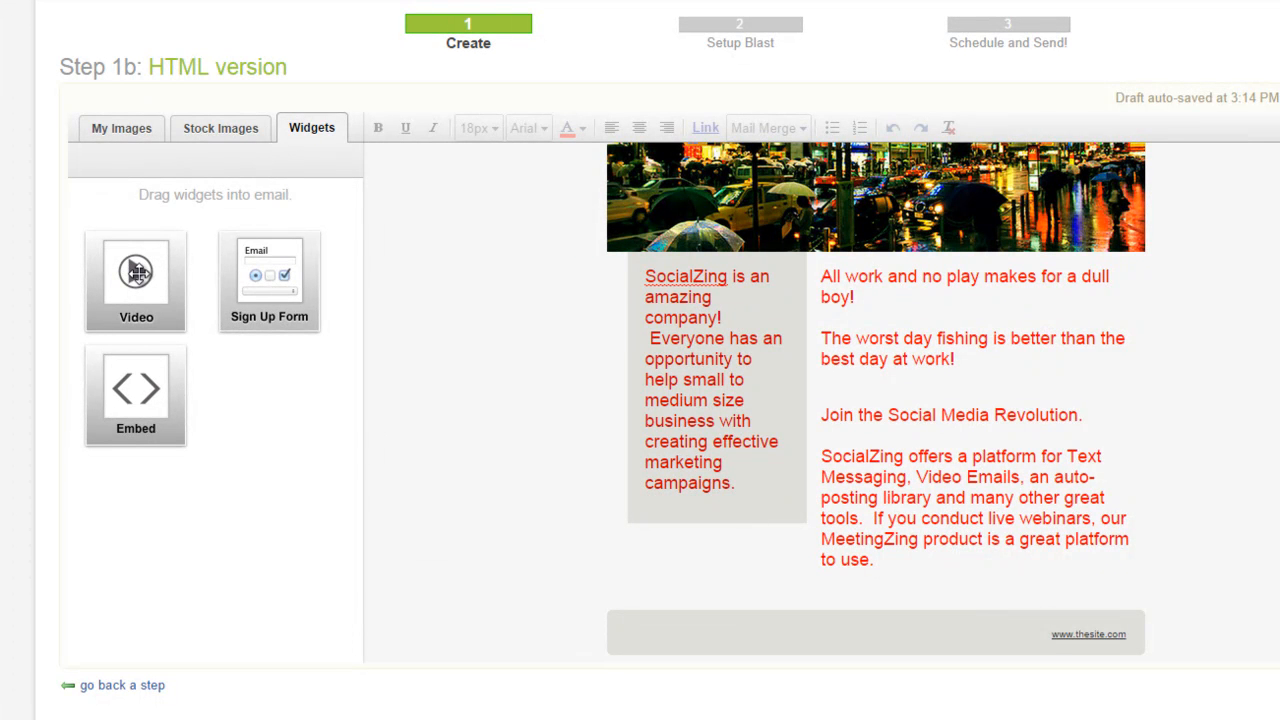
mouse_move(140, 276)
mouse_down()
mouse_move(530, 341)
mouse_move(753, 320)
mouse_move(1010, 272)
mouse_move(999, 596)
mouse_move(1006, 357)
mouse_move(979, 267)
mouse_up()
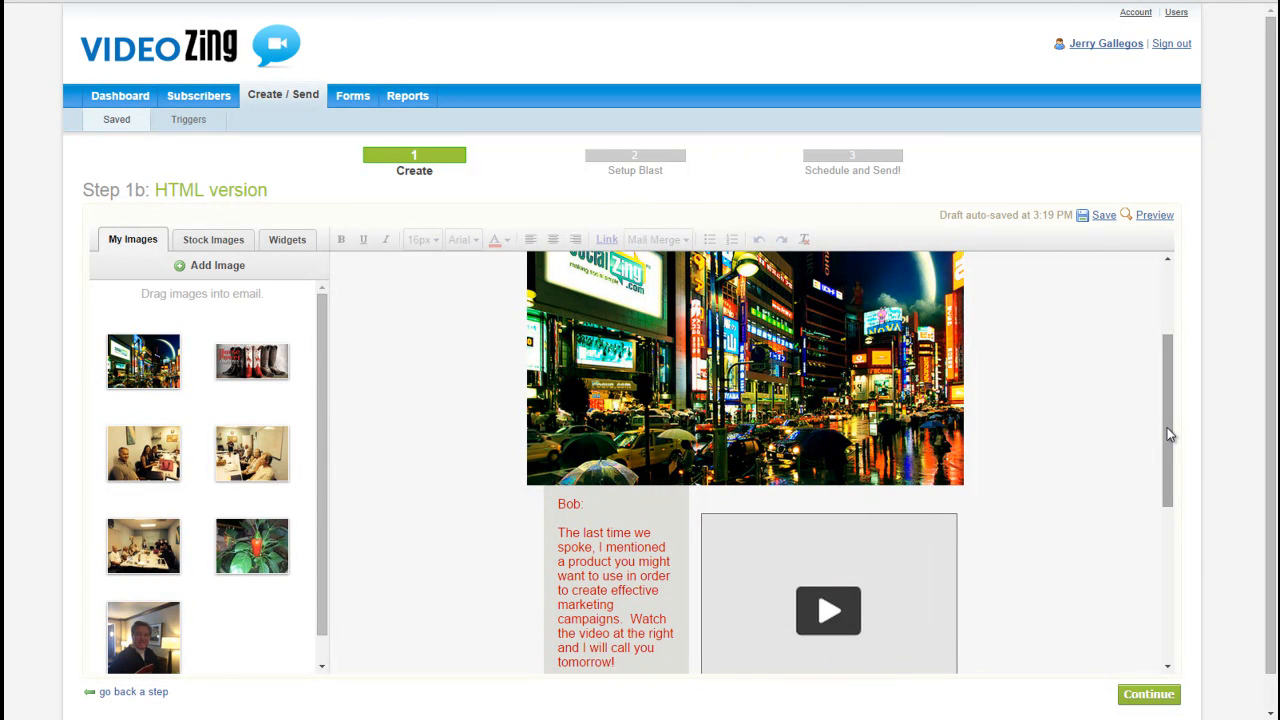
Step: Delete the "All work and no play" and "Join the Social Media Revolution" text blocks beneath the video placeholder
drag(1169, 434, 1169, 496)
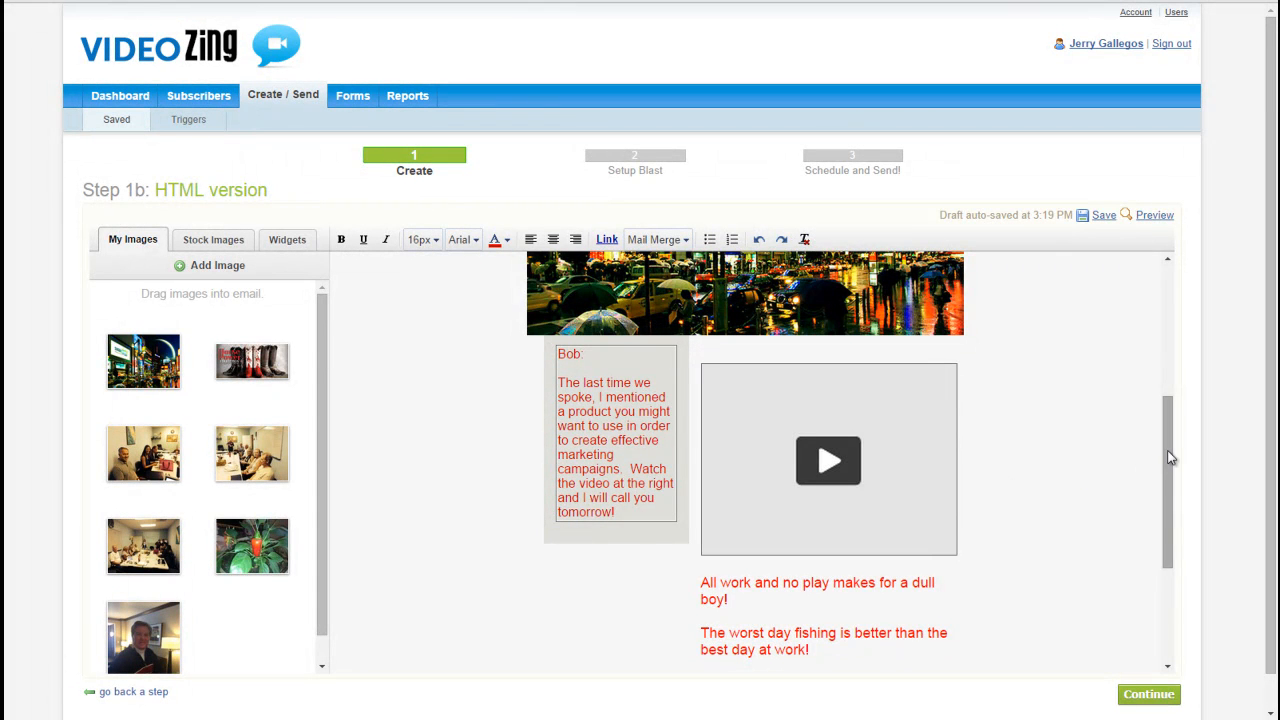
drag(1170, 458, 1170, 498)
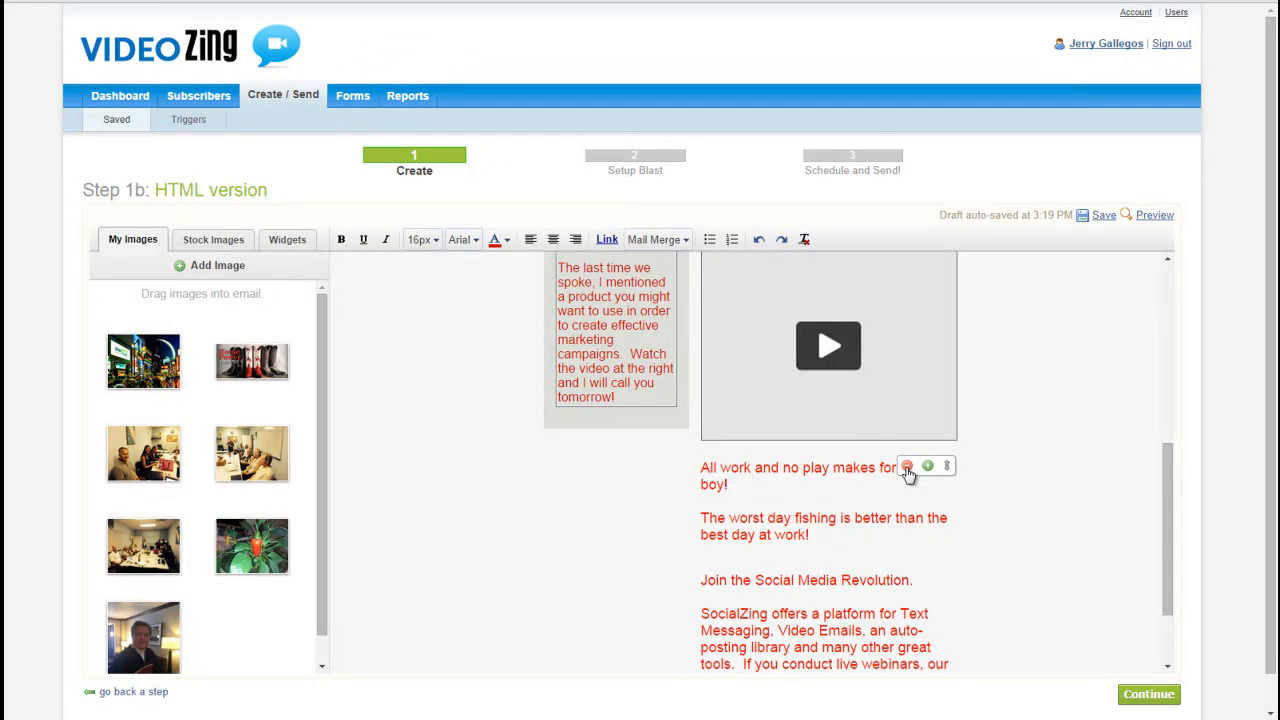
click(907, 468)
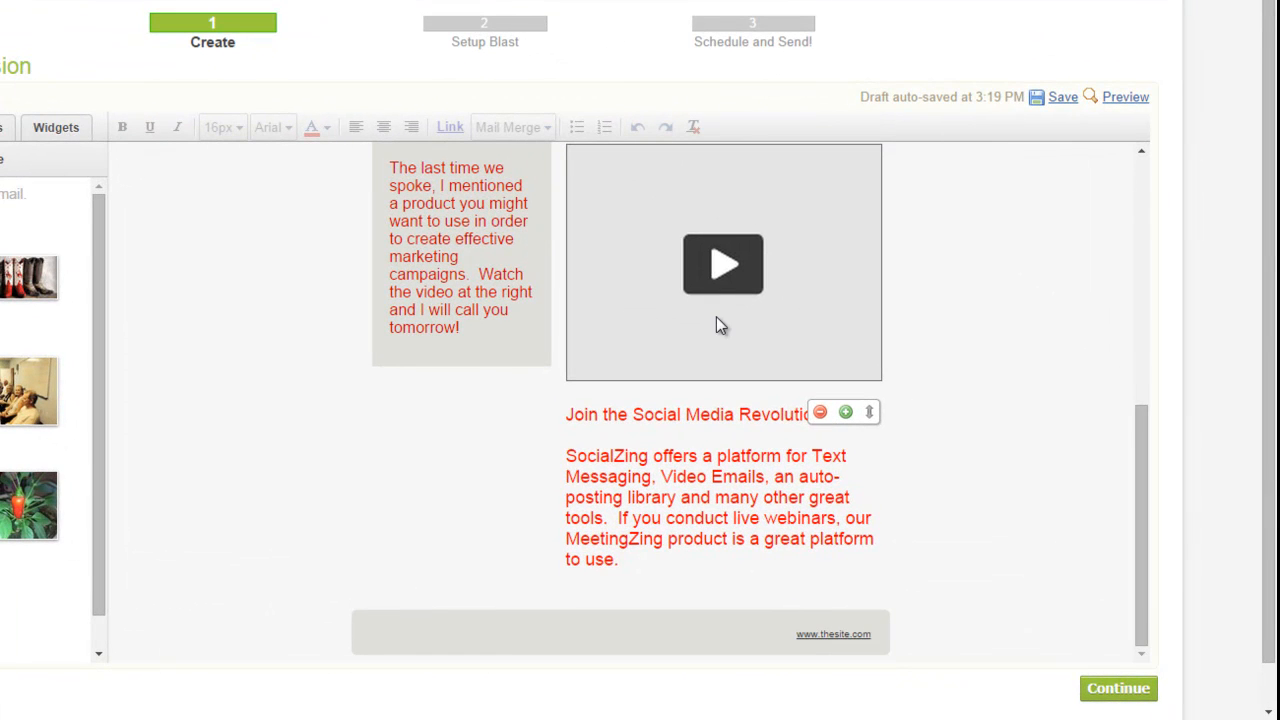
scroll(800, 210, up, 3)
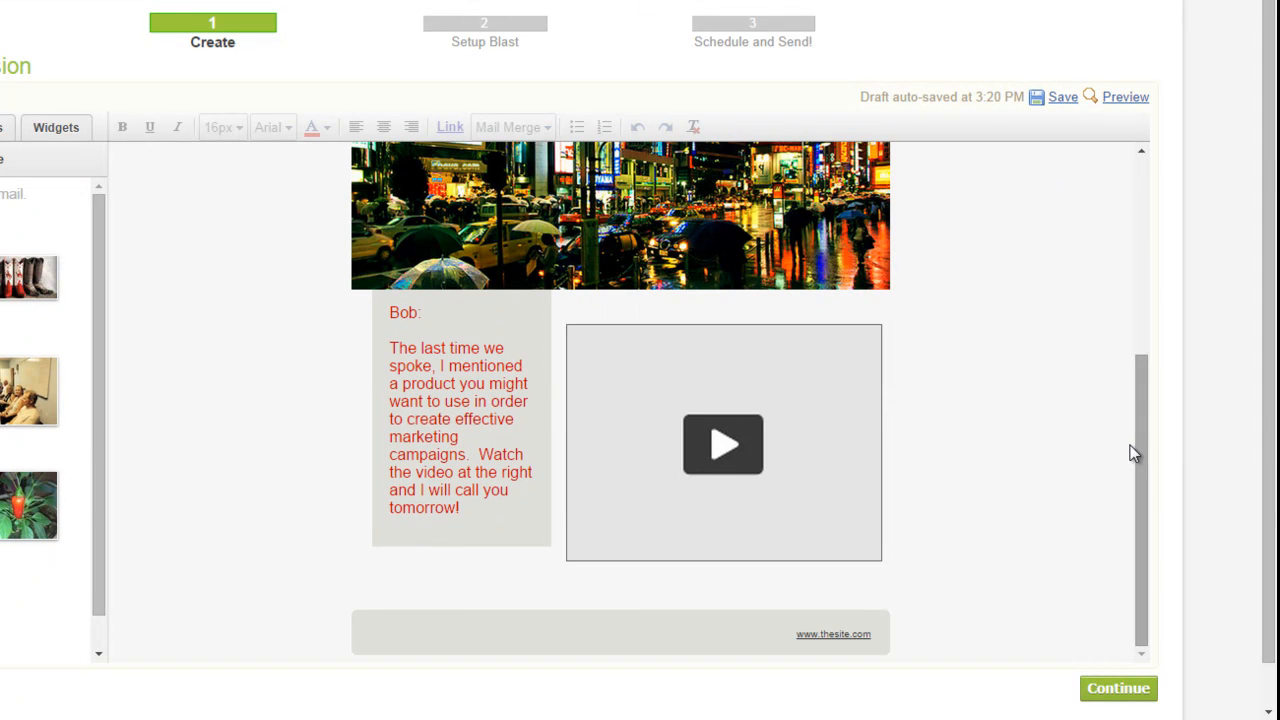
Step: Open the email's video placeholder settings, and on YouTube copy the share link of "SocialZing Product - Real People Talk About a Real Product"
mouse_move(1140, 444)
mouse_down()
mouse_move(1149, 323)
mouse_move(1160, 449)
mouse_up()
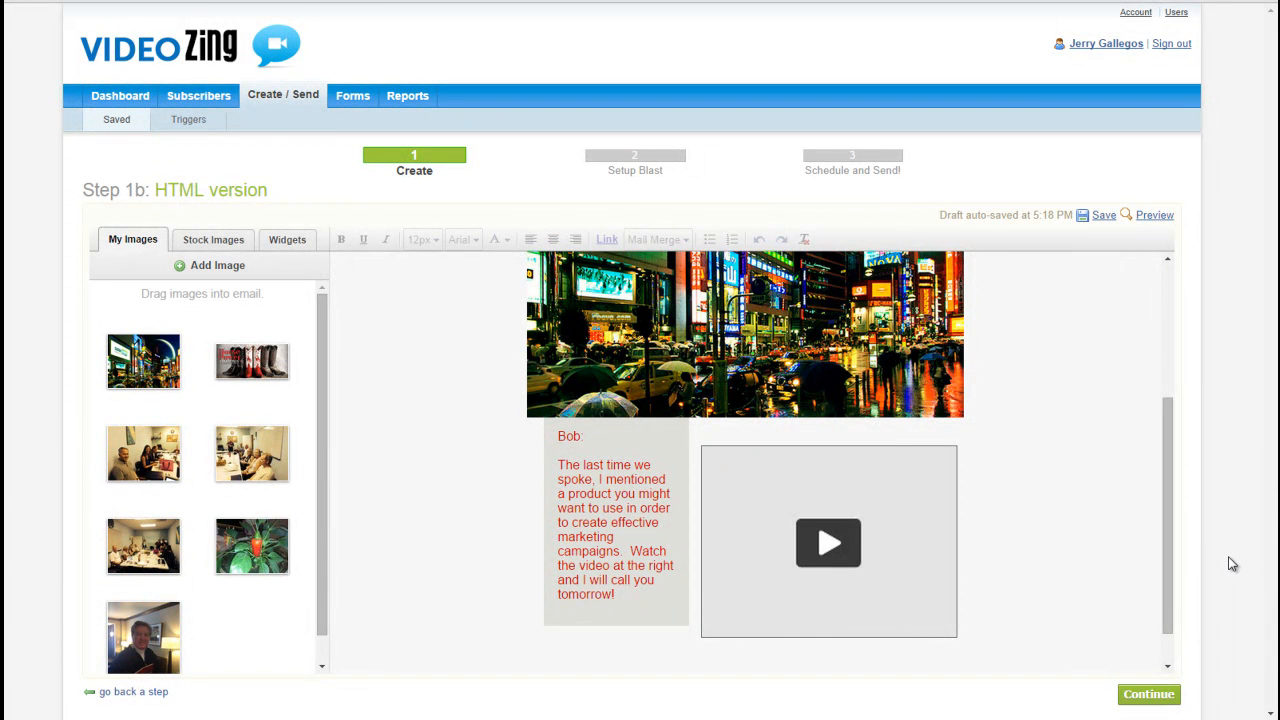
click(828, 553)
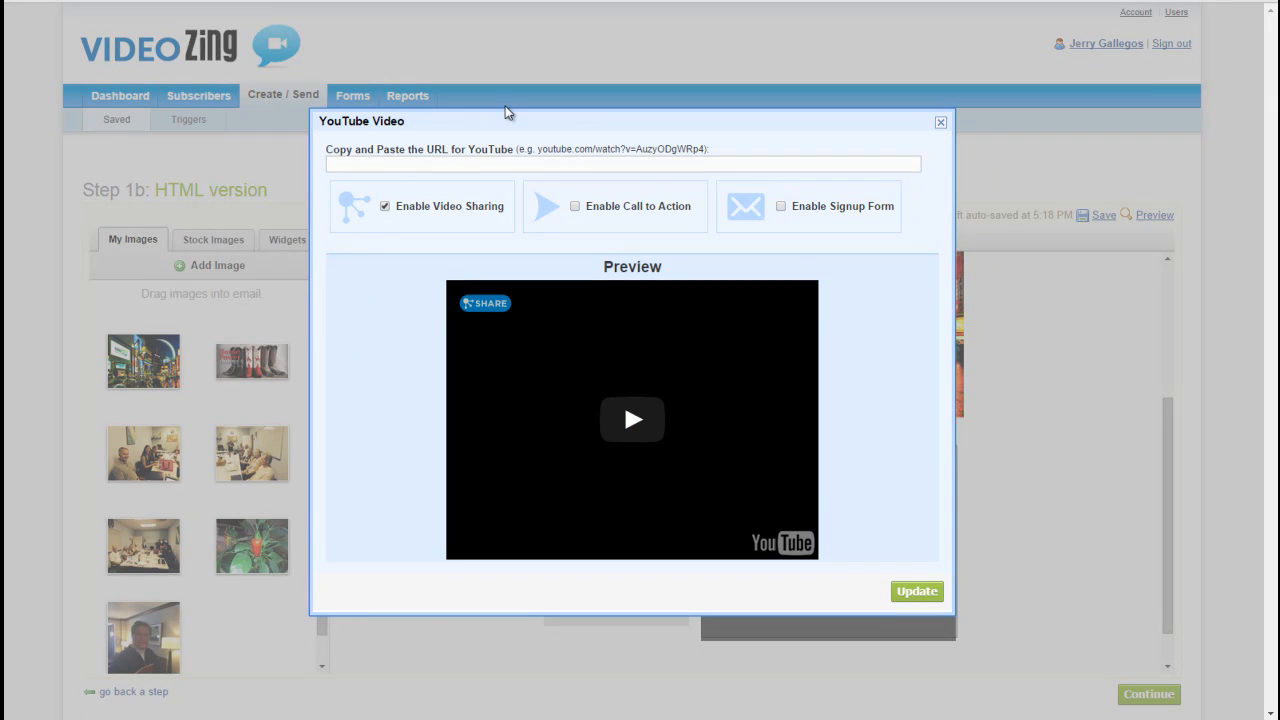
click(566, 1)
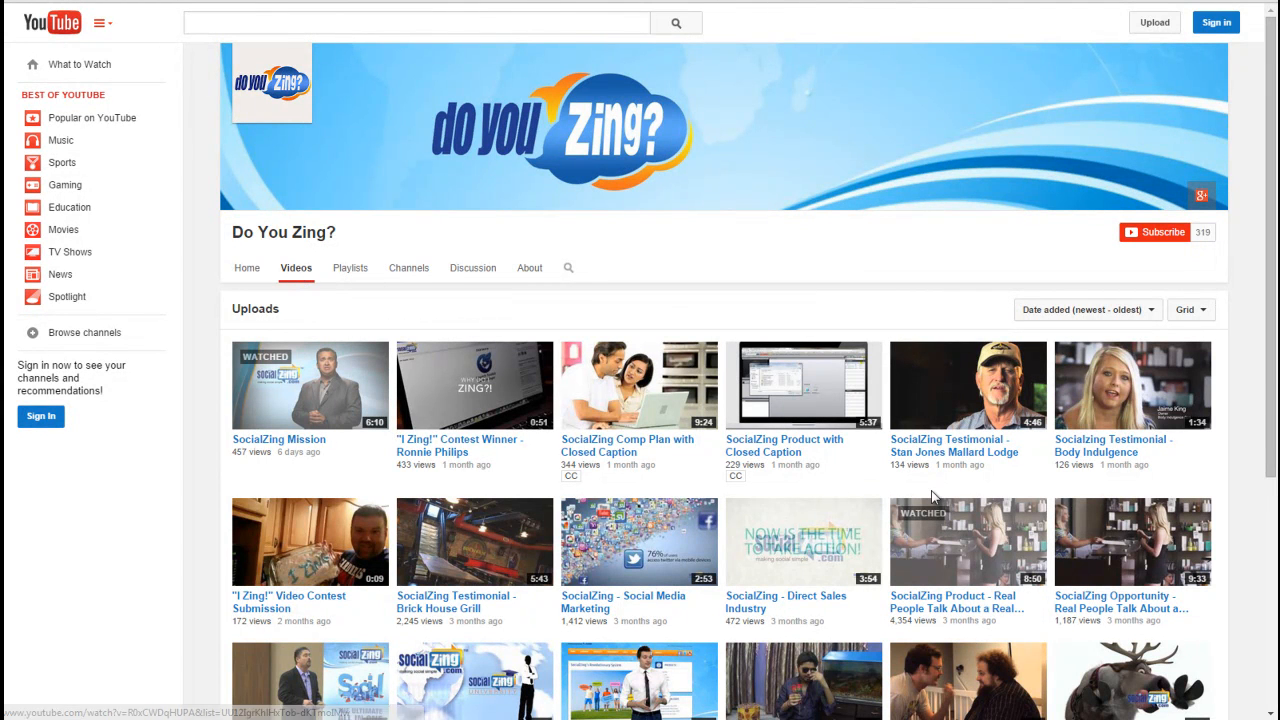
click(937, 605)
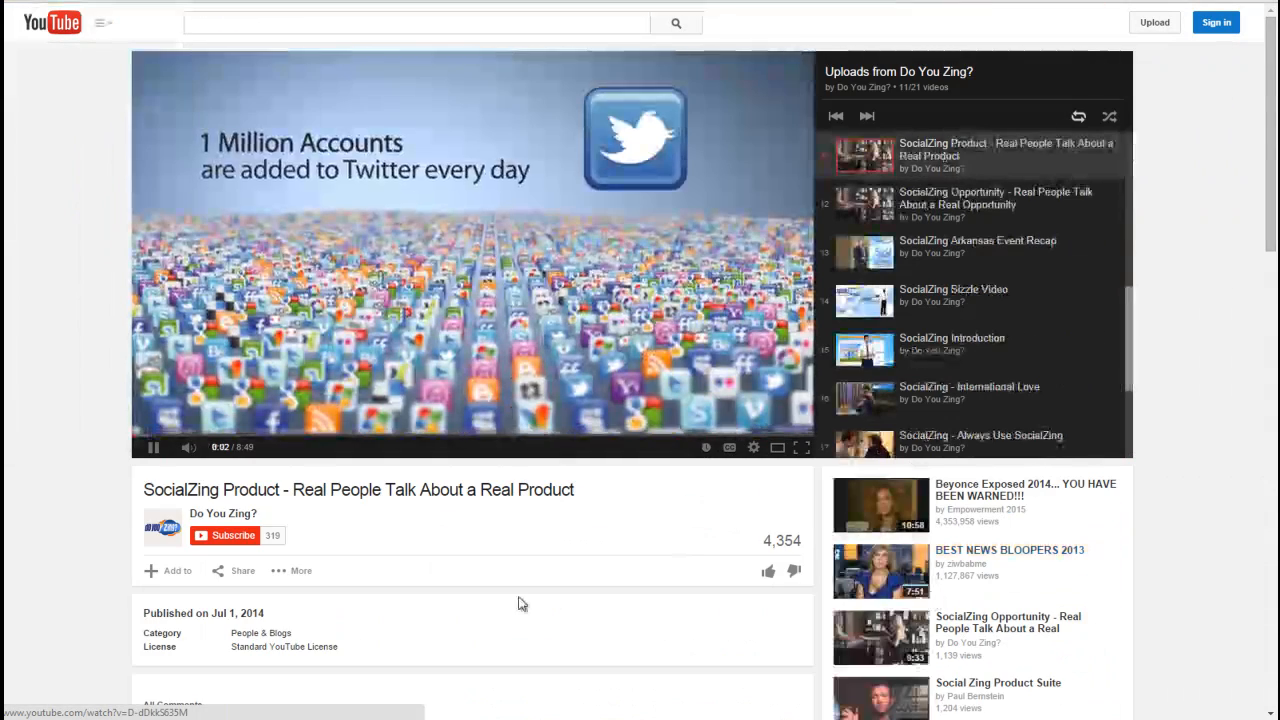
scroll(530, 600, down, 3)
click(150, 287)
click(242, 408)
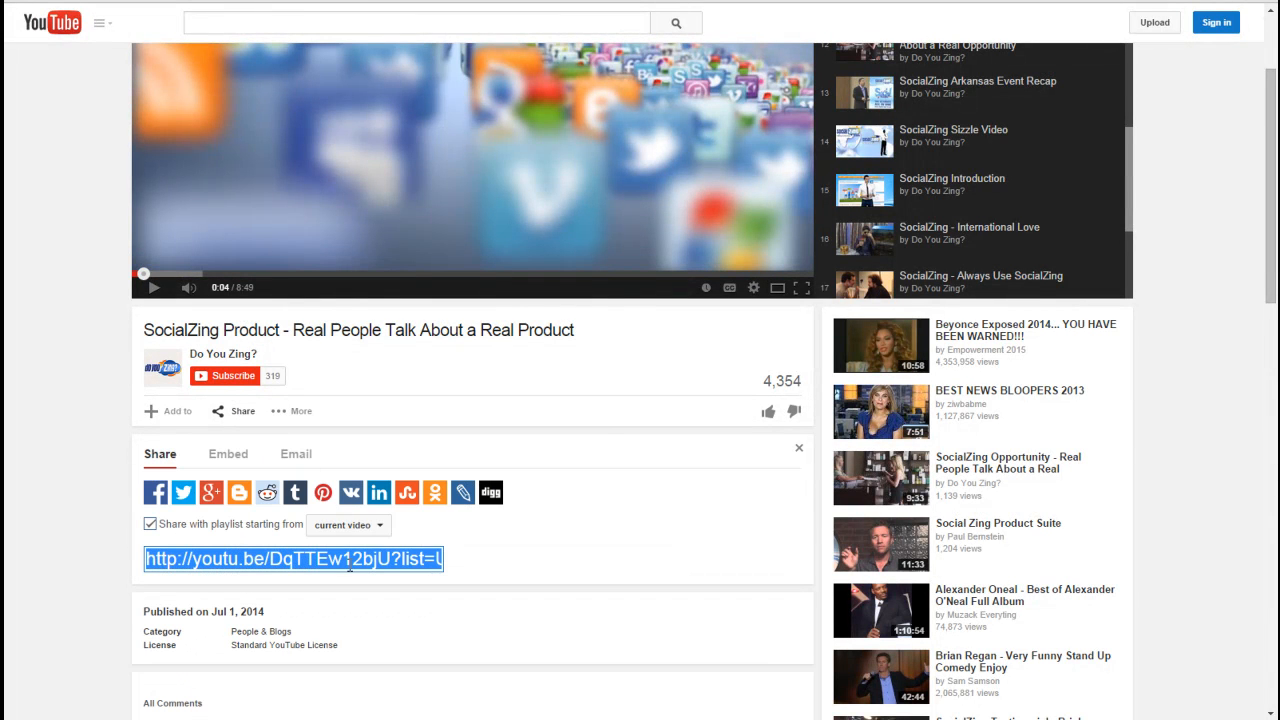
right_click(324, 557)
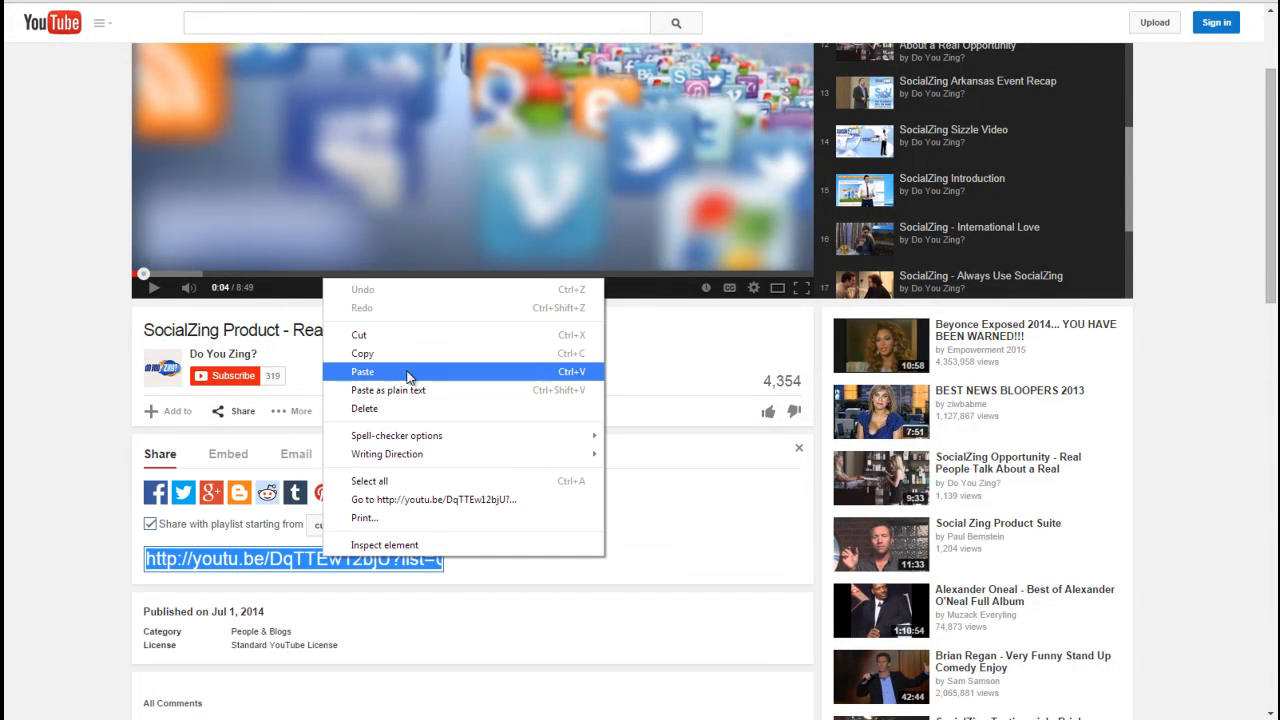
click(378, 356)
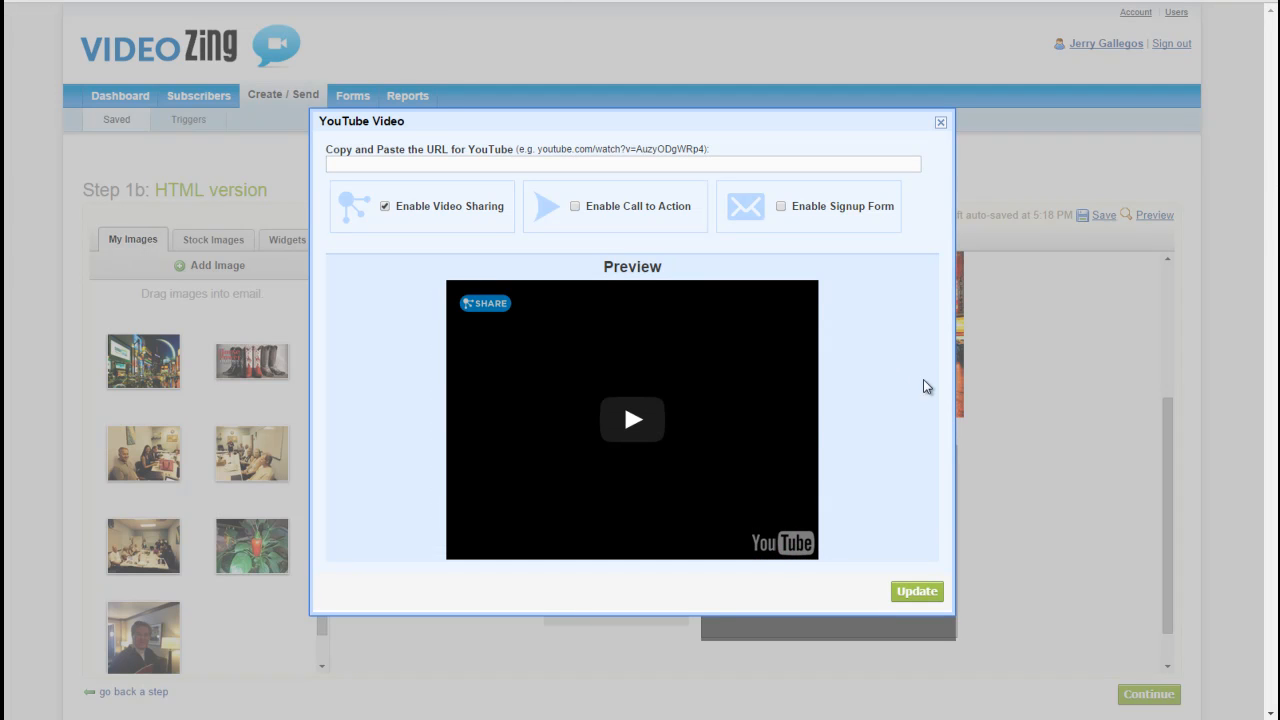
Step: Paste the copied link as the YouTube video URL in VideoZing and update the video widget with video sharing enabled
click(340, 161)
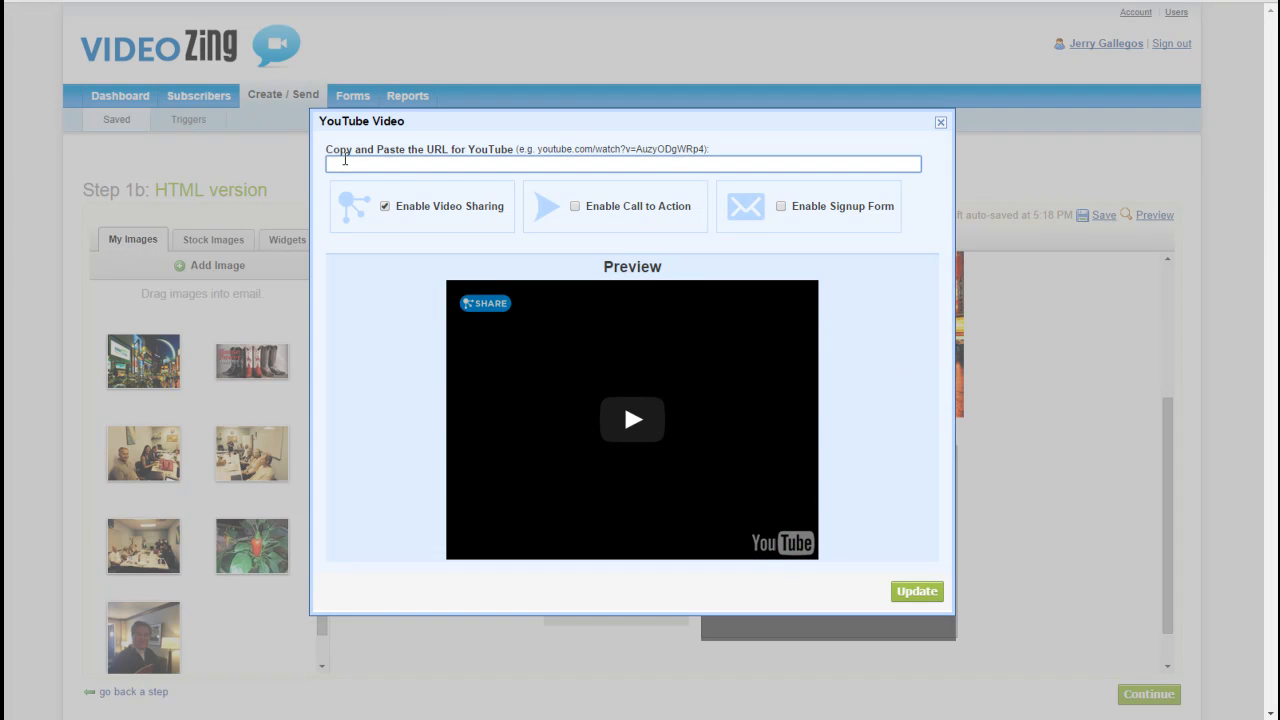
right_click(344, 160)
click(386, 252)
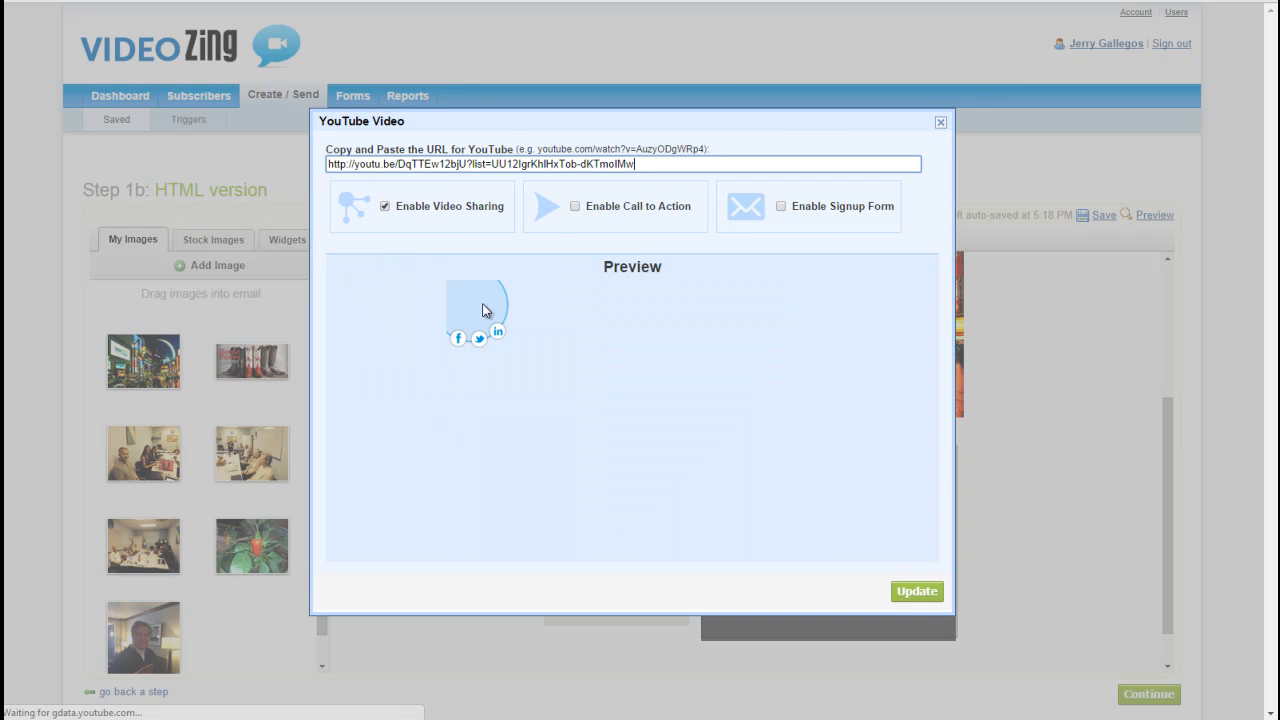
click(917, 592)
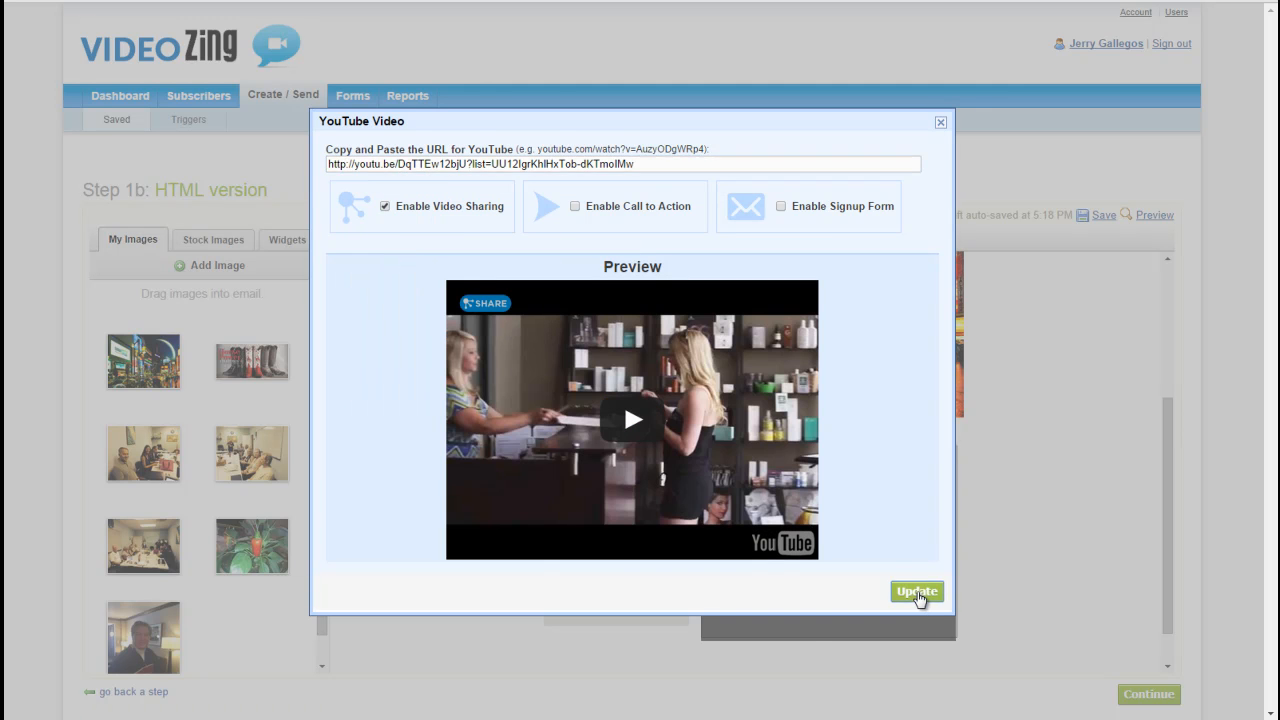
Step: Save the email under the name "test" over the current version and preview it
drag(1174, 542, 1171, 583)
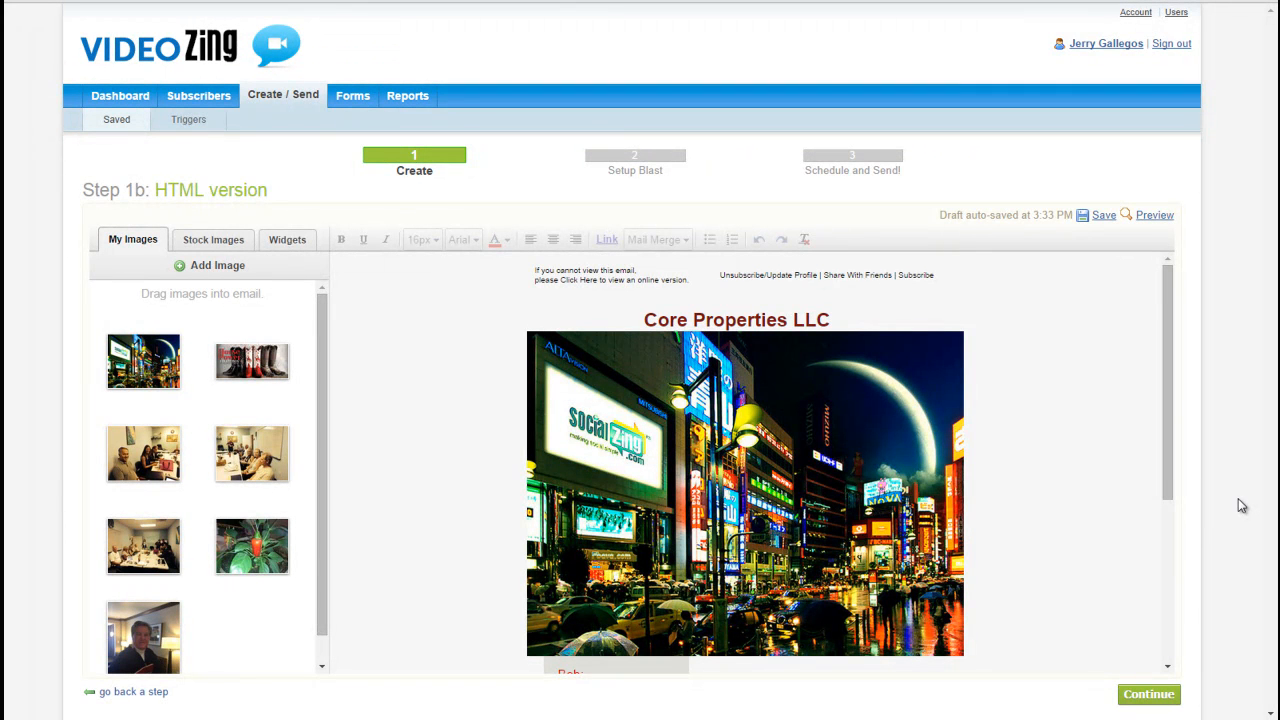
click(1104, 217)
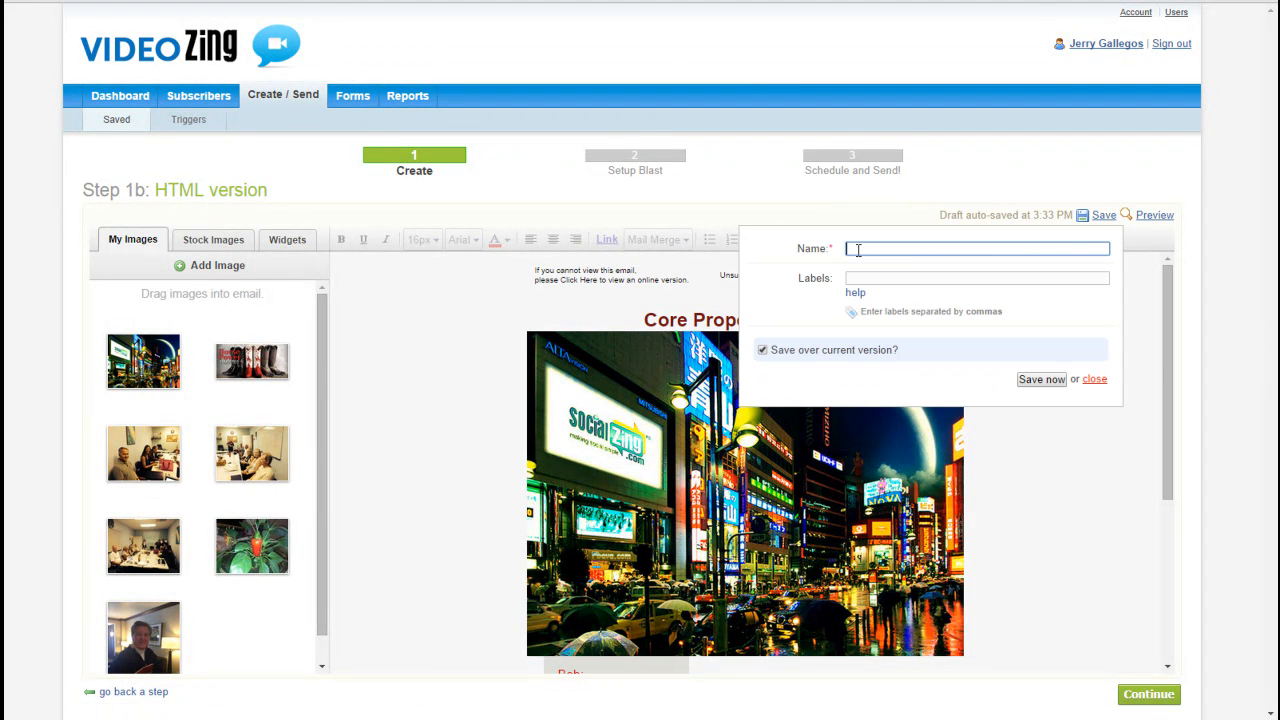
text(test)
click(1050, 383)
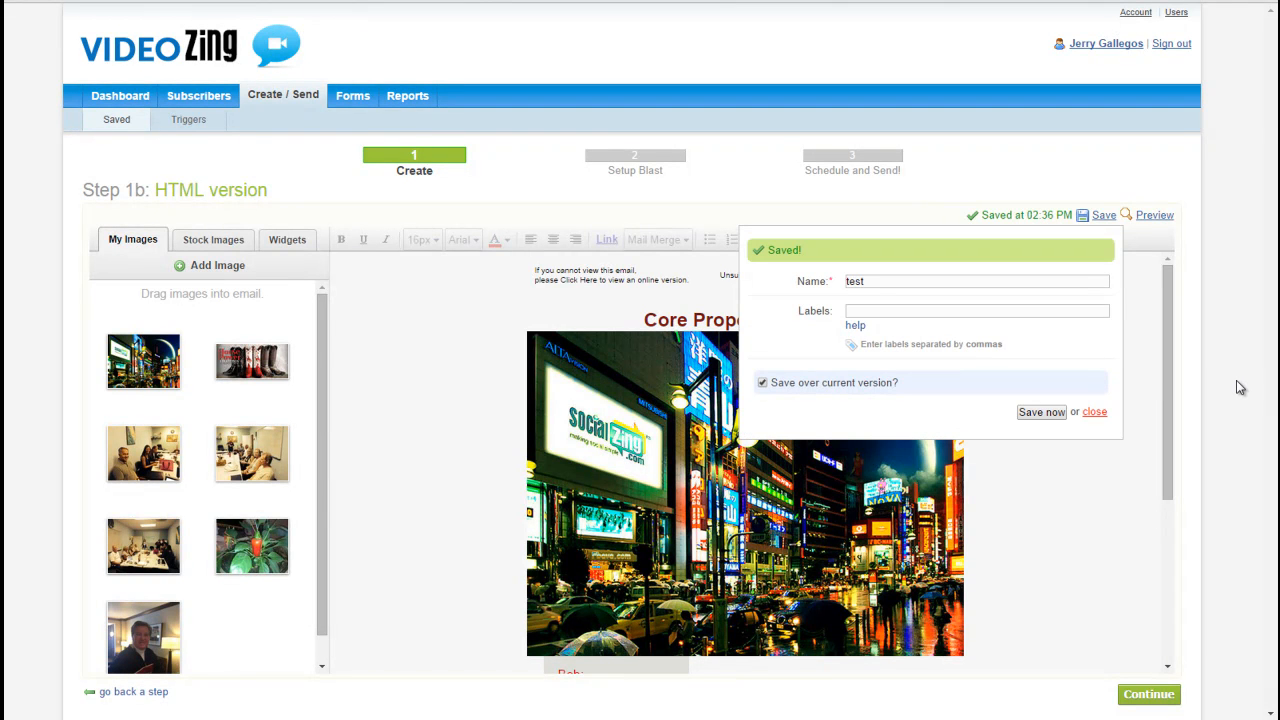
click(1094, 412)
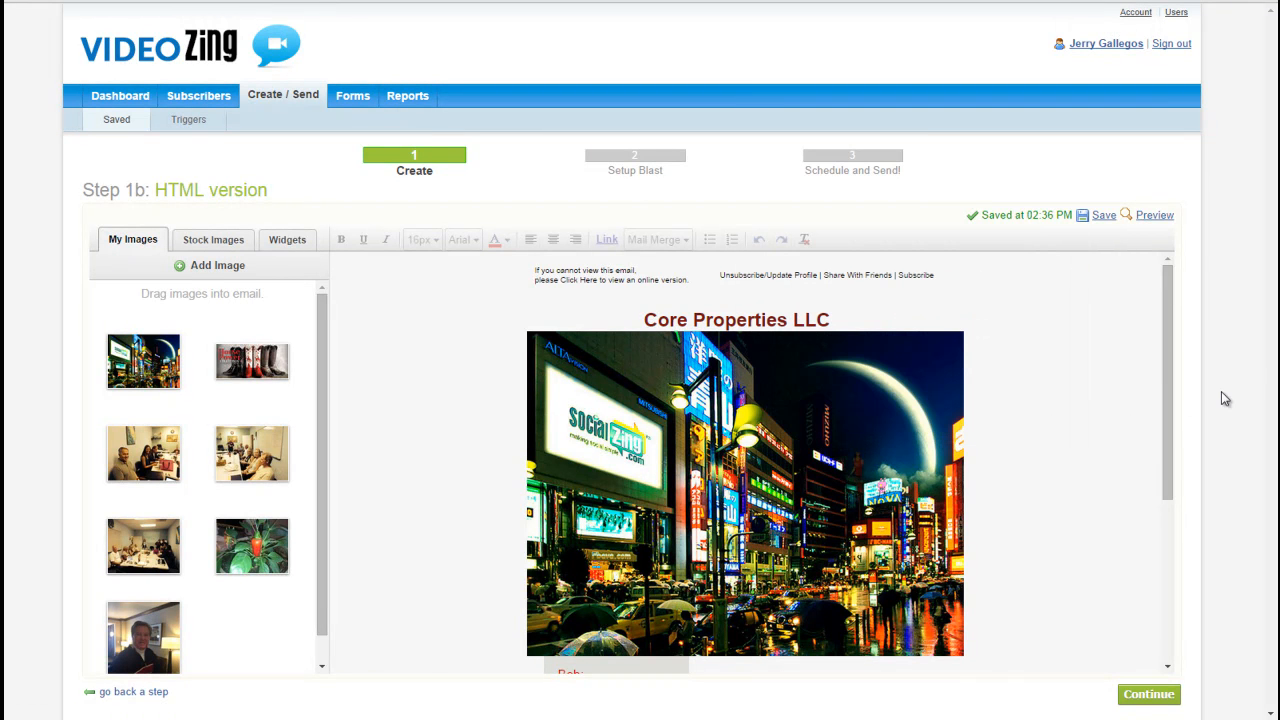
click(1158, 220)
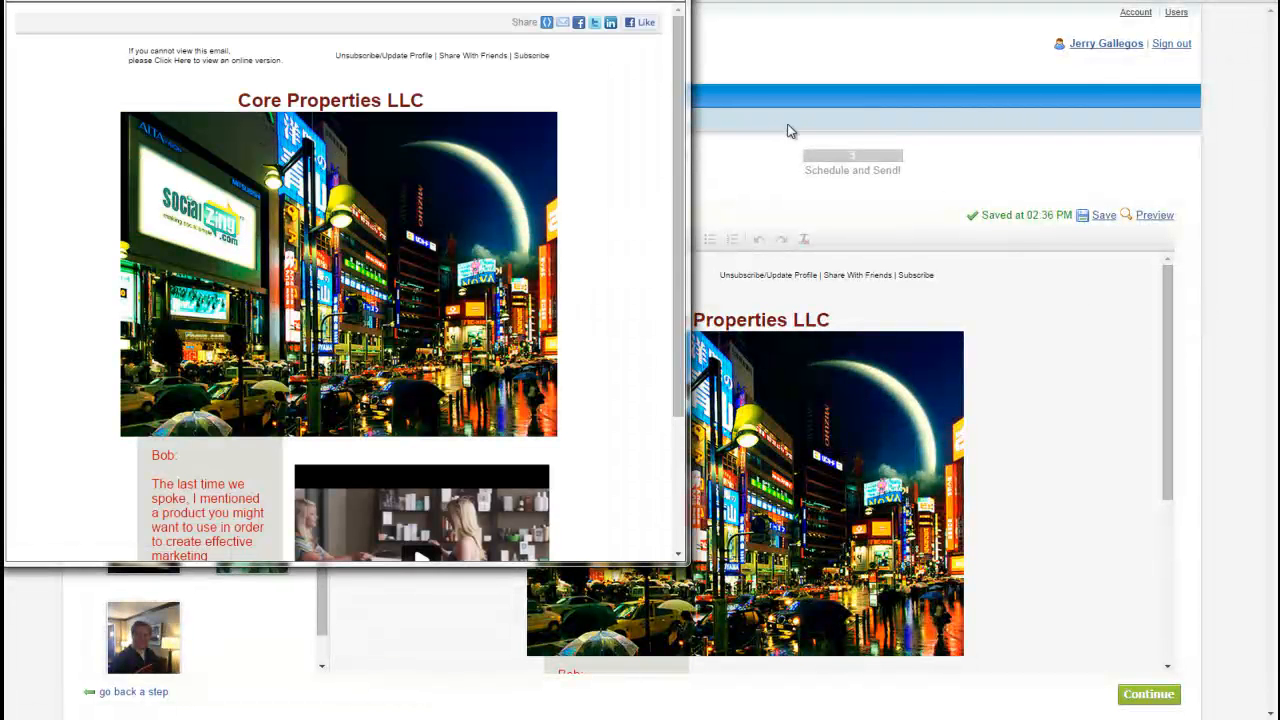
mouse_move(680, 88)
mouse_down()
mouse_move(680, 295)
mouse_move(684, 90)
mouse_up()
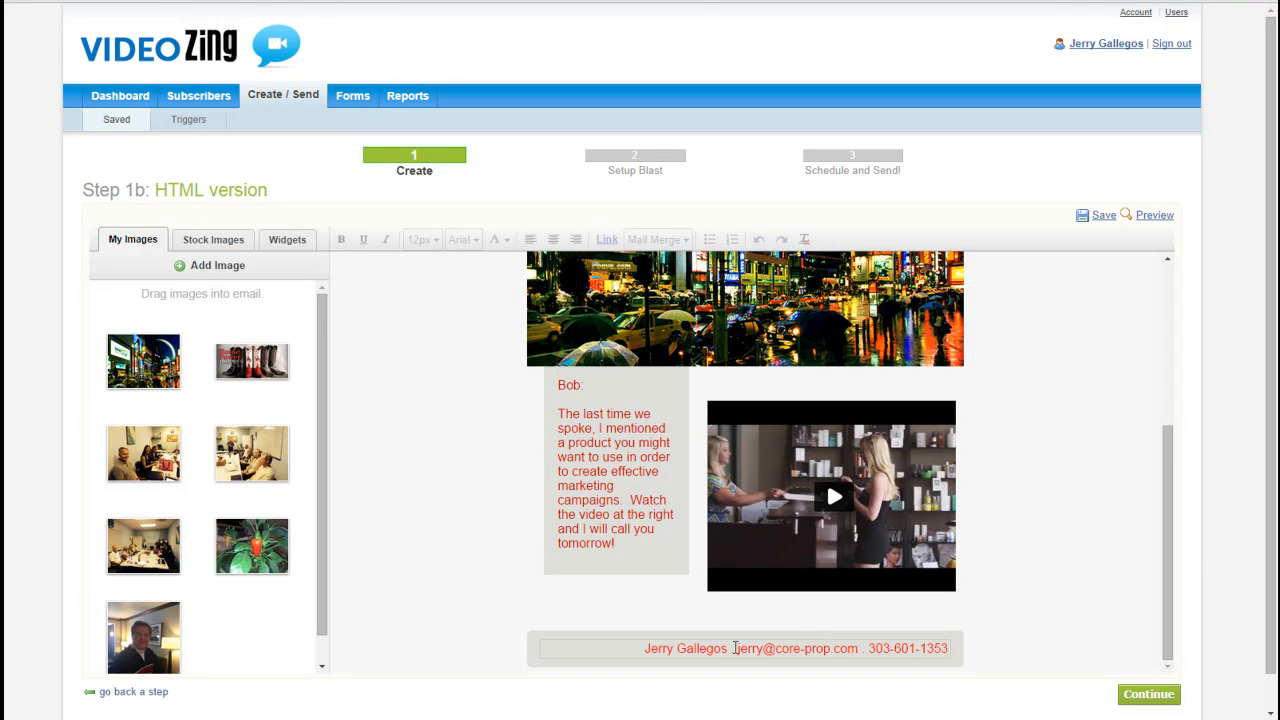
Step: Save over the current "test" email and proceed to the blast setup, leaving the plain-text version empty
click(1104, 217)
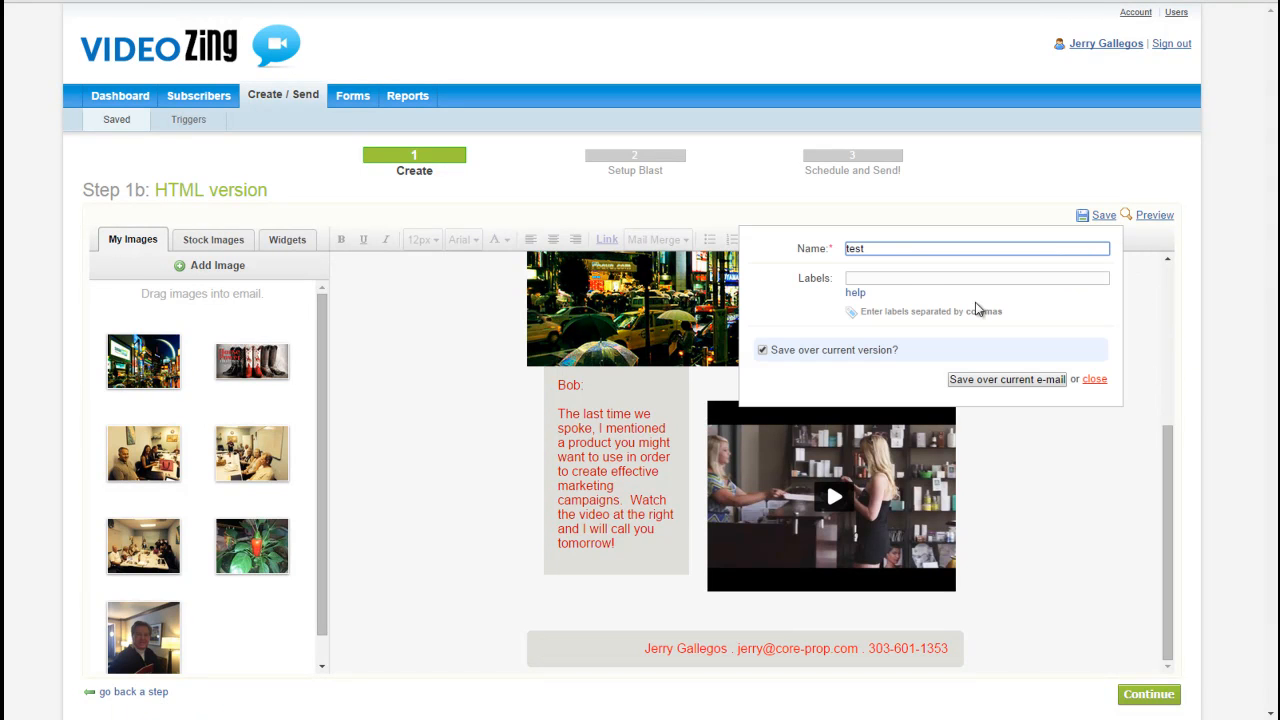
click(1031, 386)
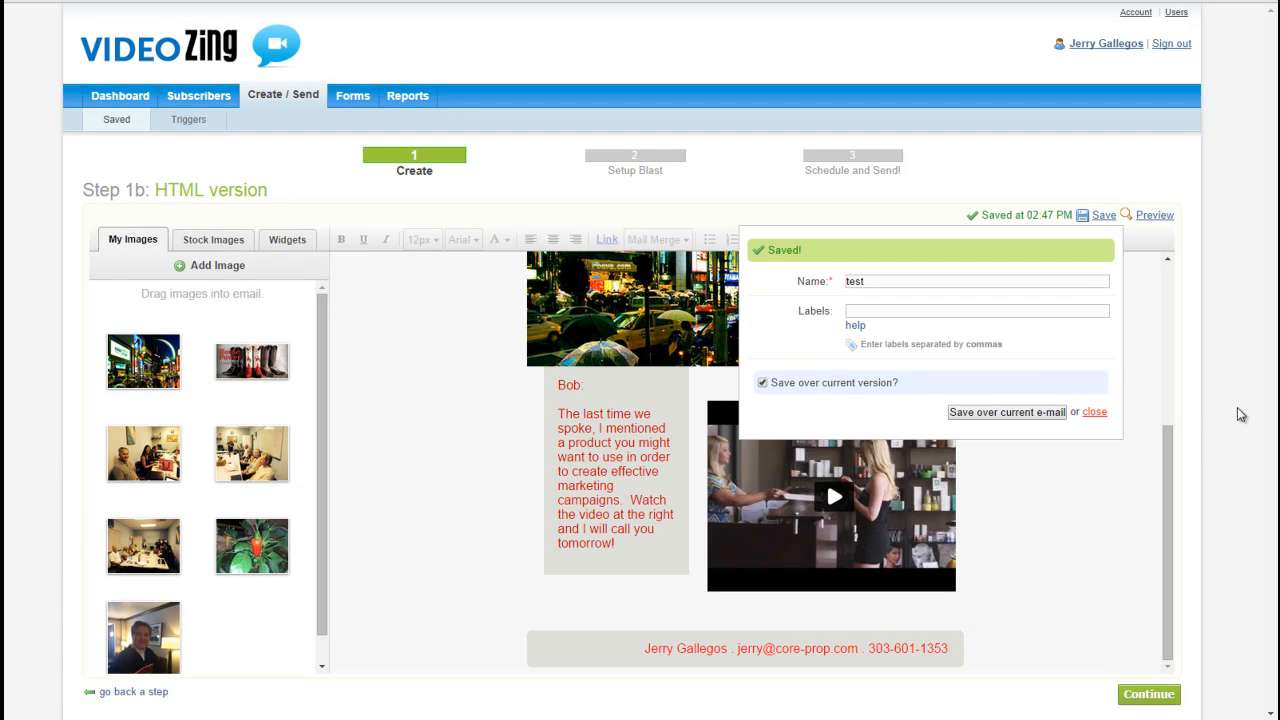
click(1095, 413)
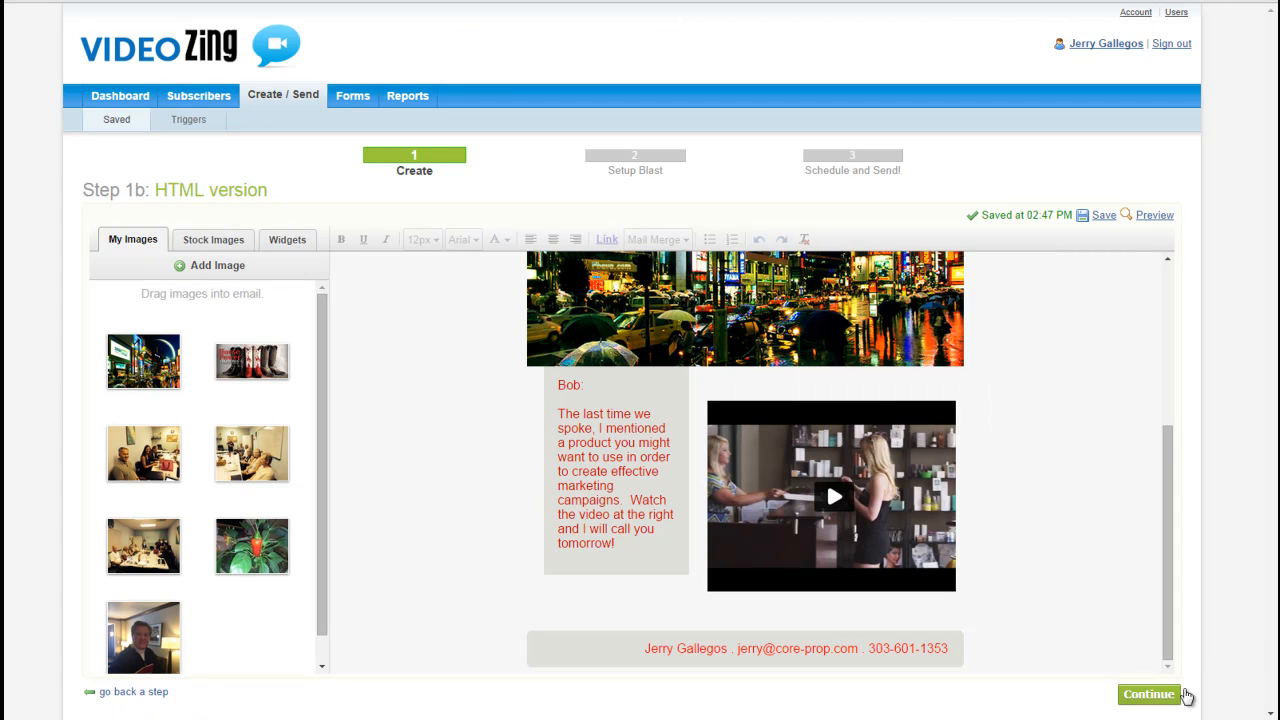
click(1150, 697)
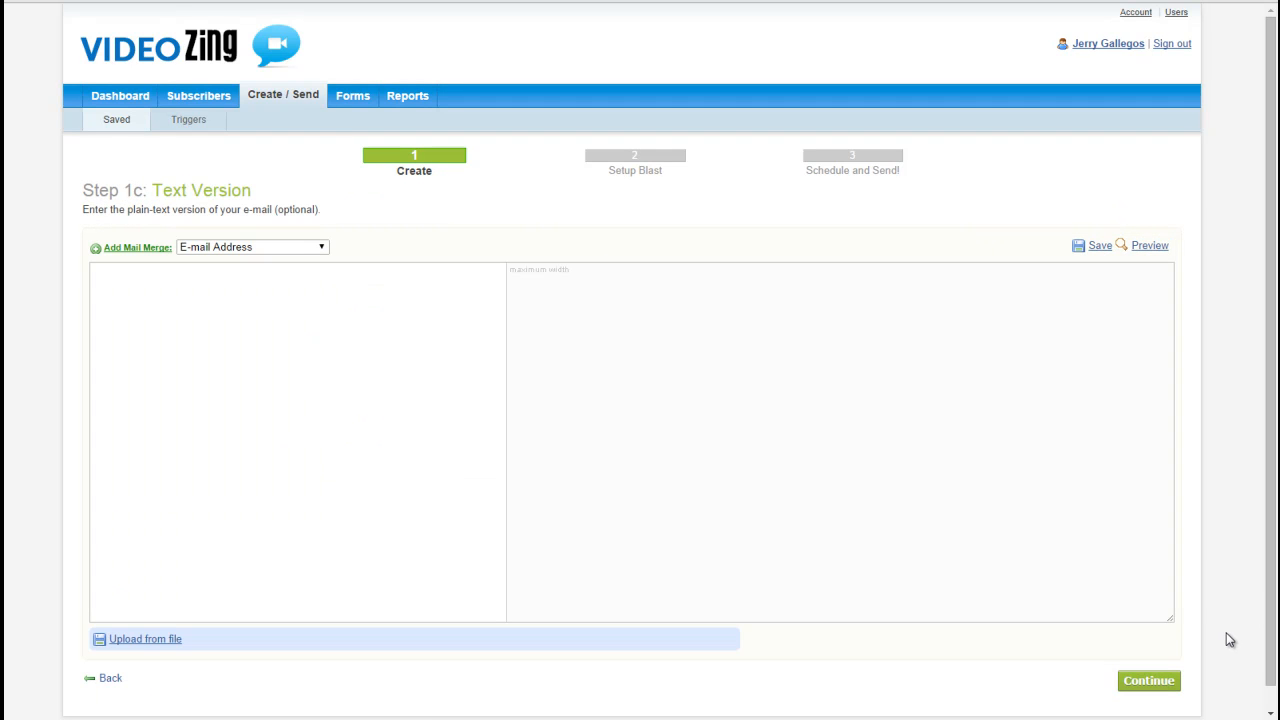
click(1150, 683)
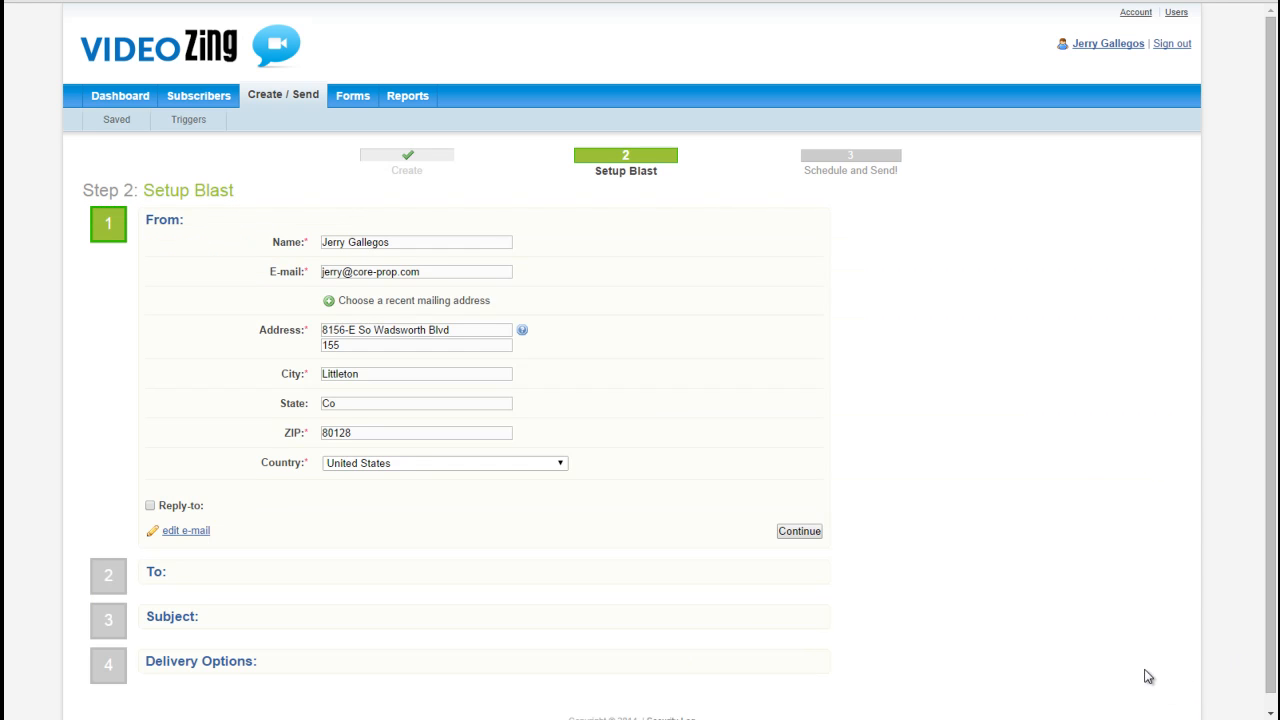
Step: Accept the prefilled sender details and choose the SocialZing list as the blast's only recipients
click(800, 532)
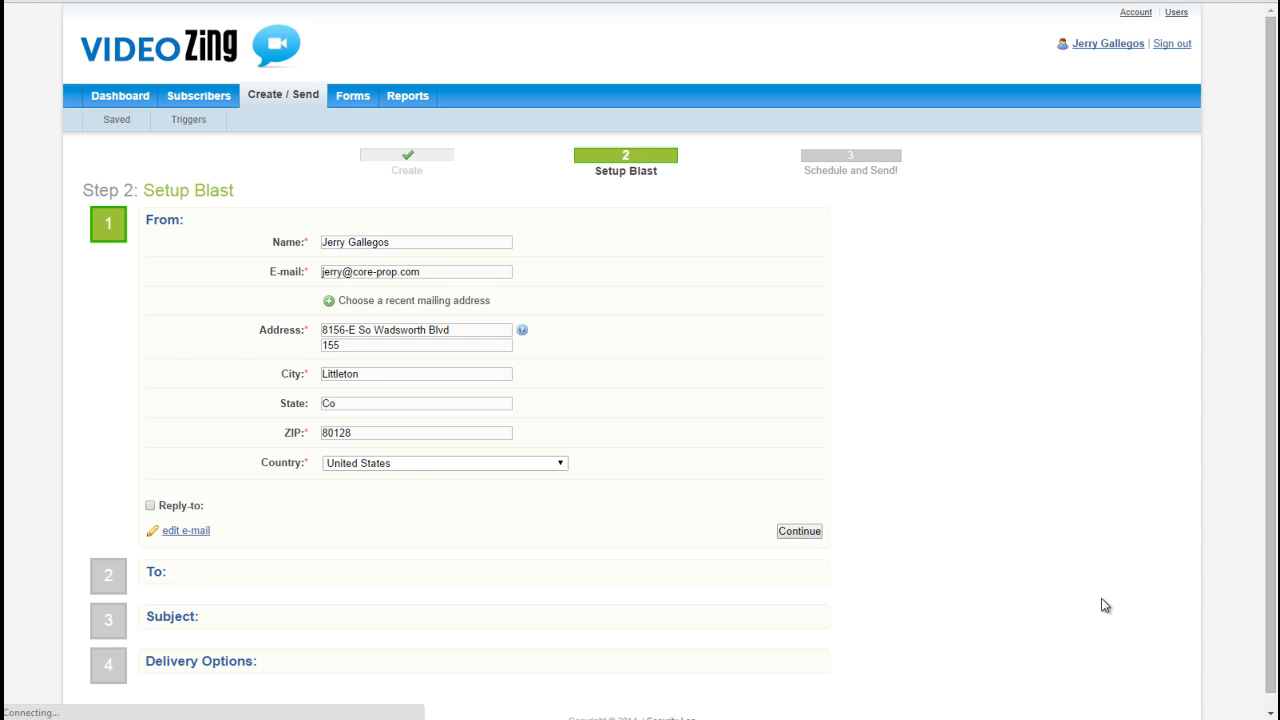
scroll(526, 534, down, 1)
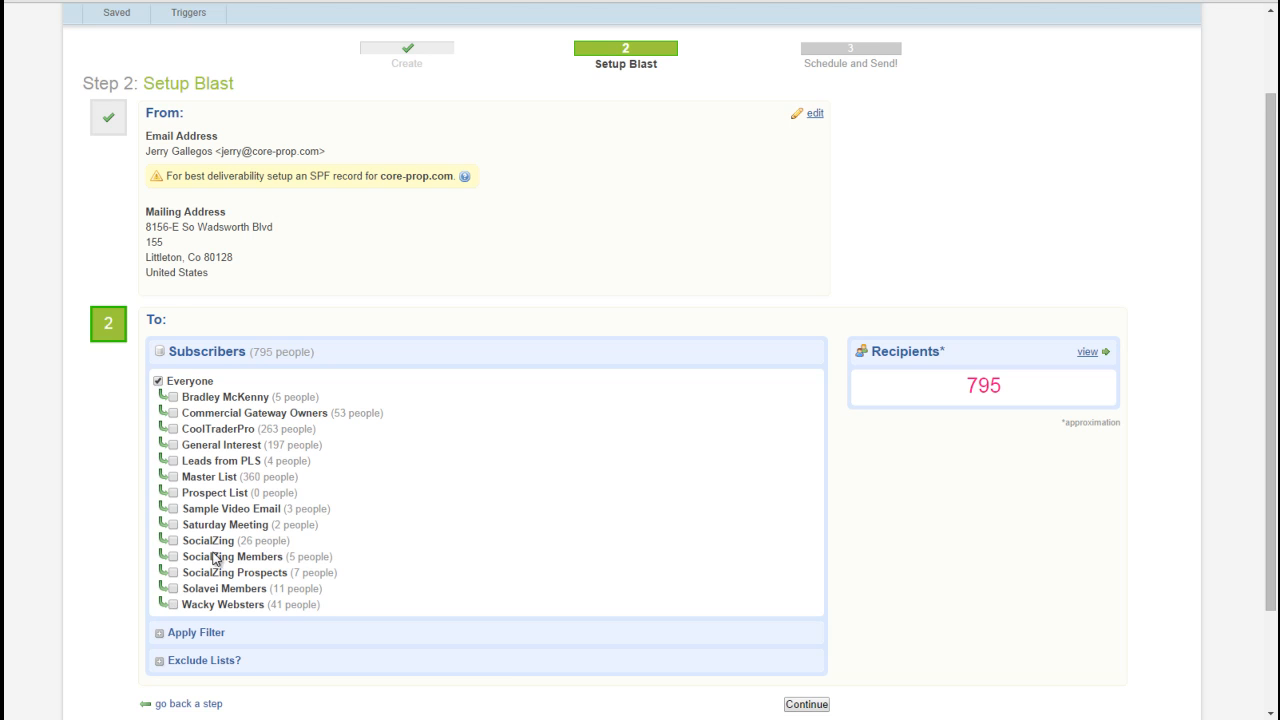
click(173, 541)
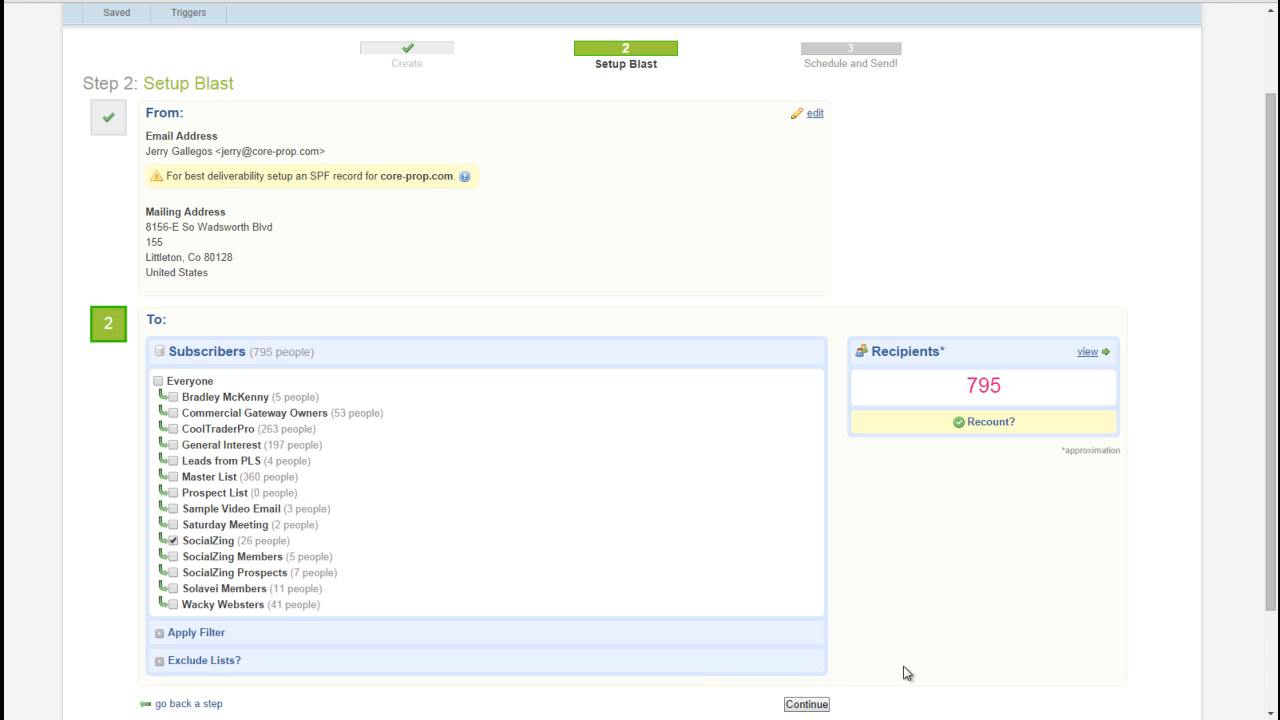
click(807, 705)
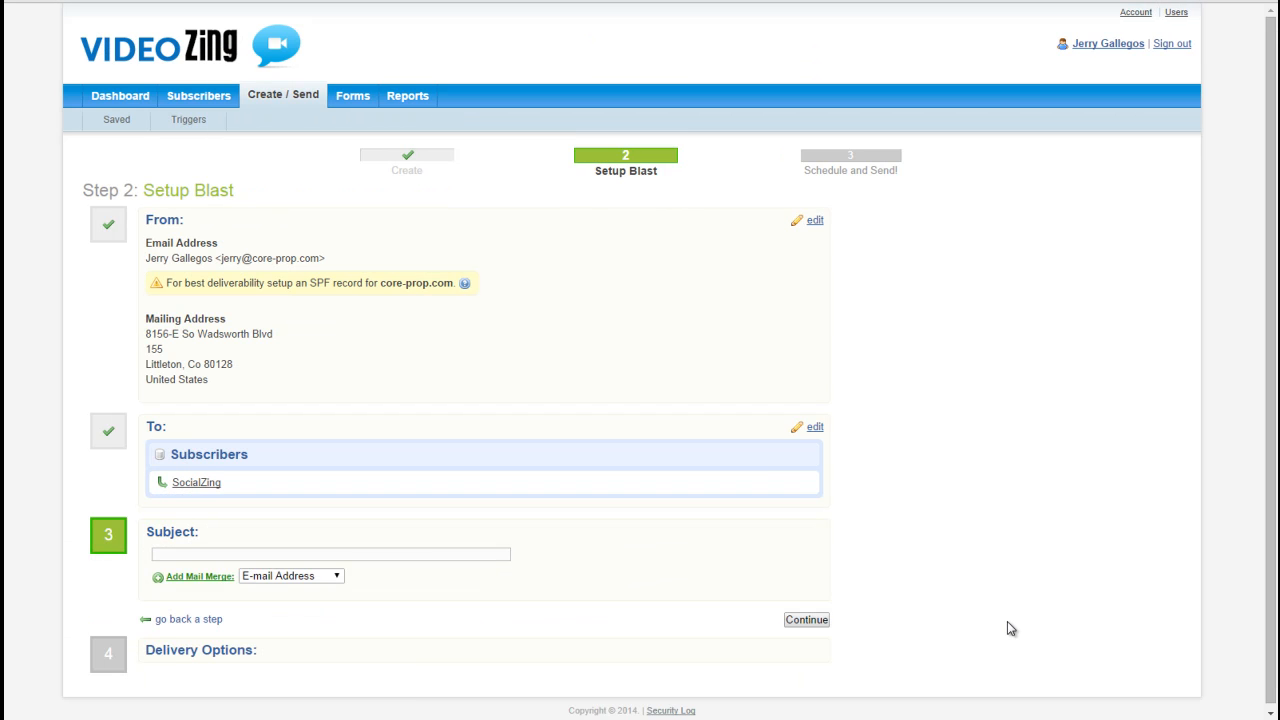
Step: Set the subject to "Our Phone Conversation" and accept the delivery options with click-through tracking and the social bar included
click(166, 552)
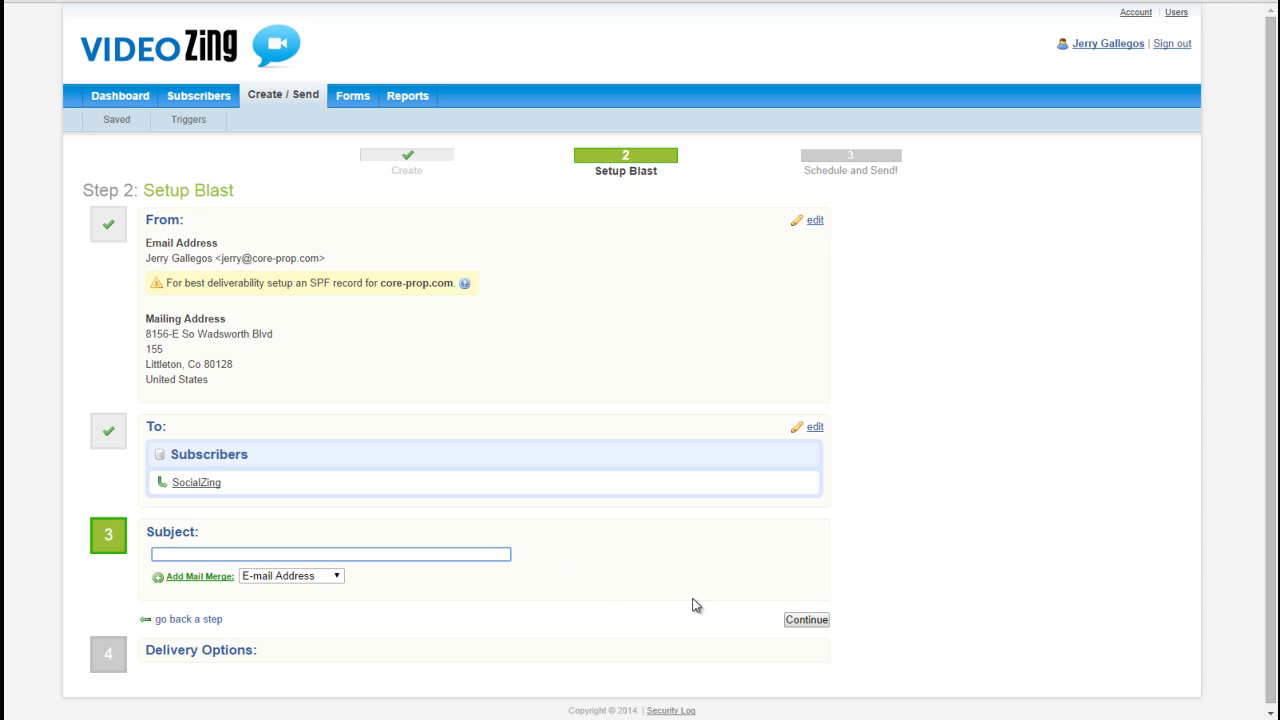
text(Our Phone Conversation)
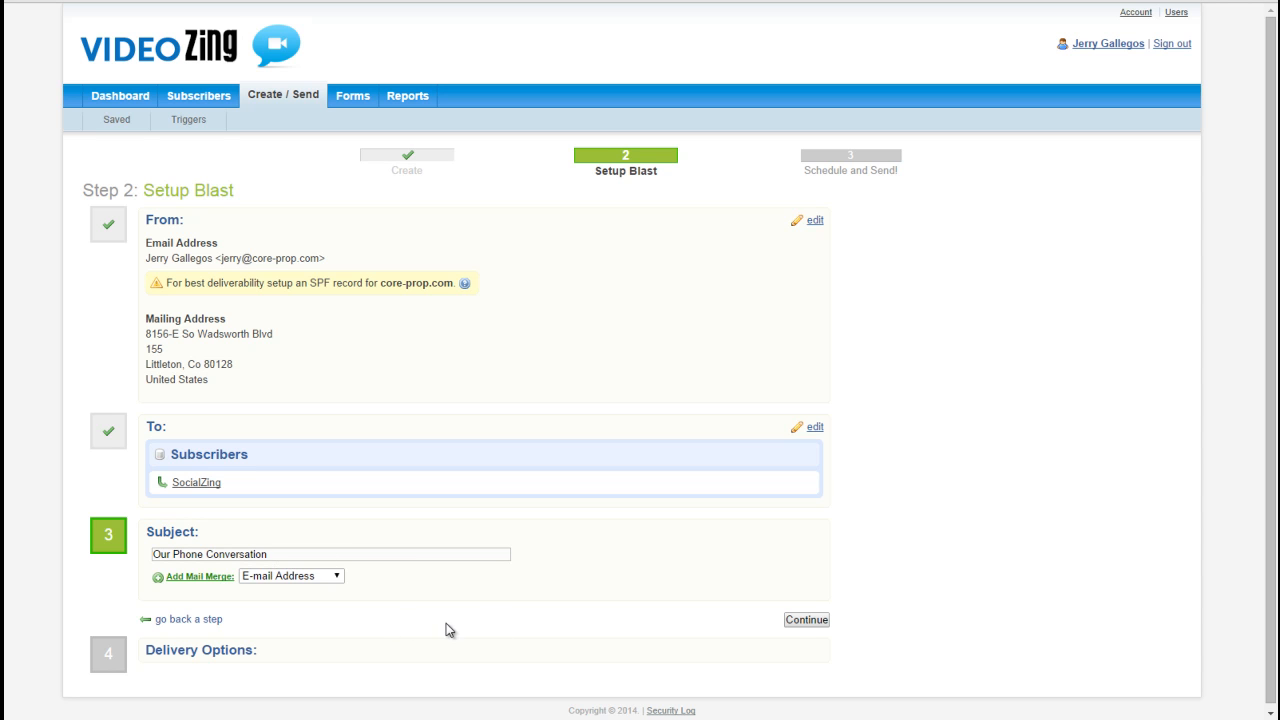
click(806, 620)
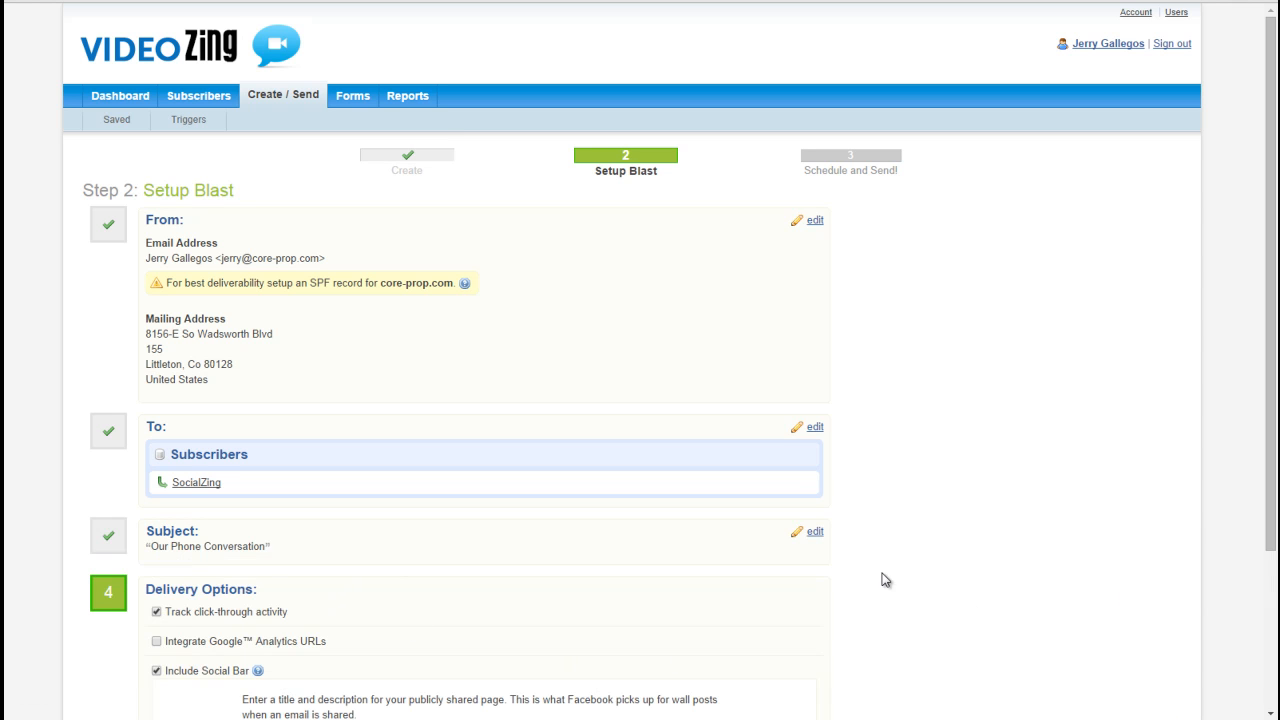
drag(1273, 463, 1275, 610)
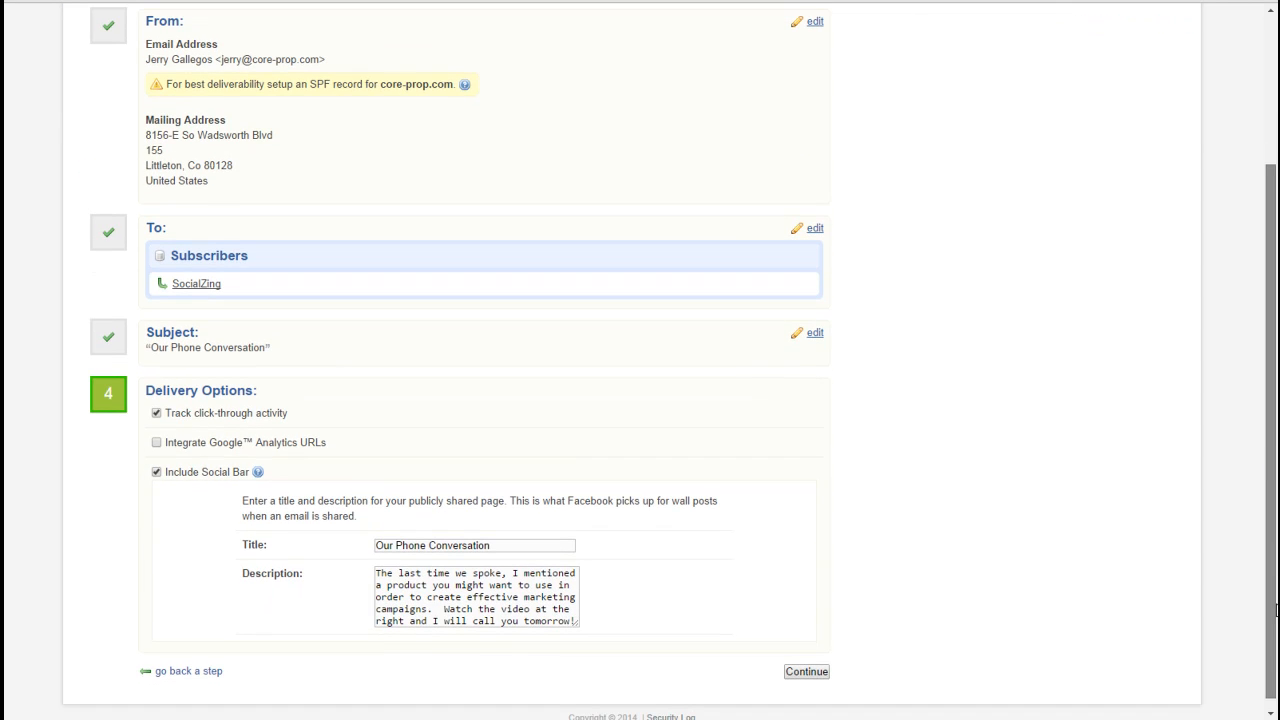
click(820, 673)
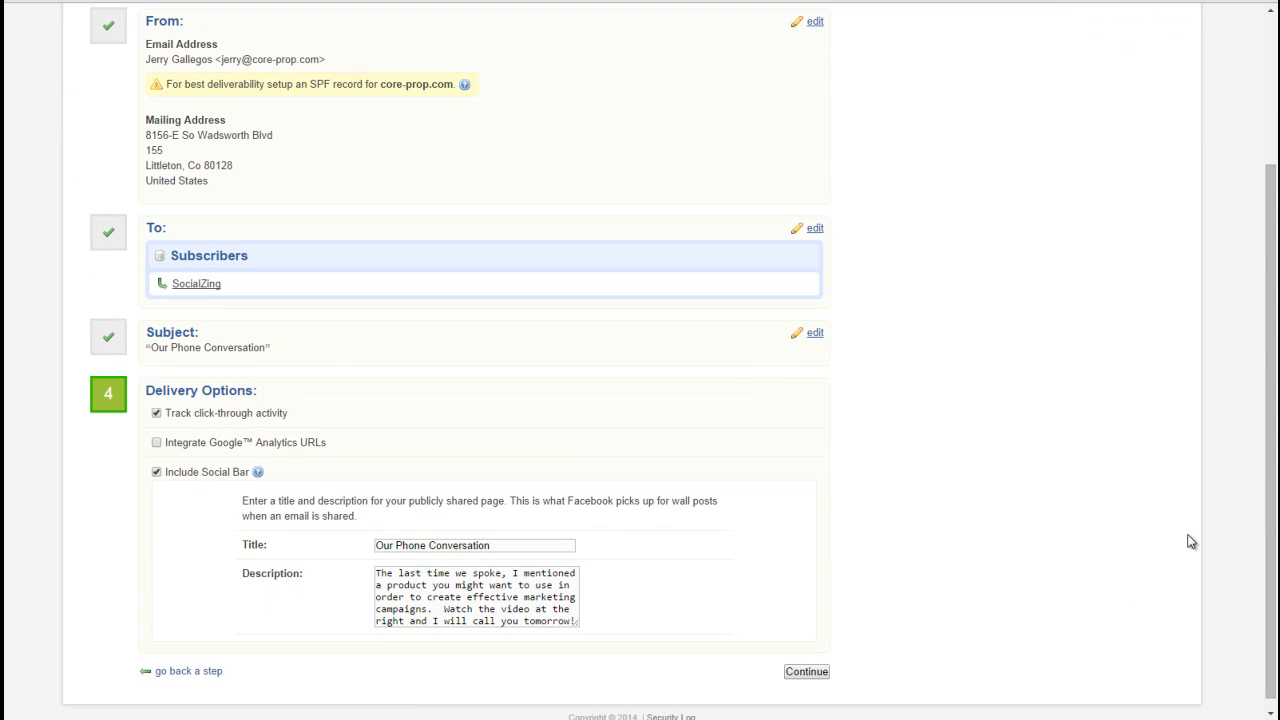
Step: Save over the current "test" email from the Schedule and Send! summary and review the blast's sending options
drag(1273, 391, 1275, 483)
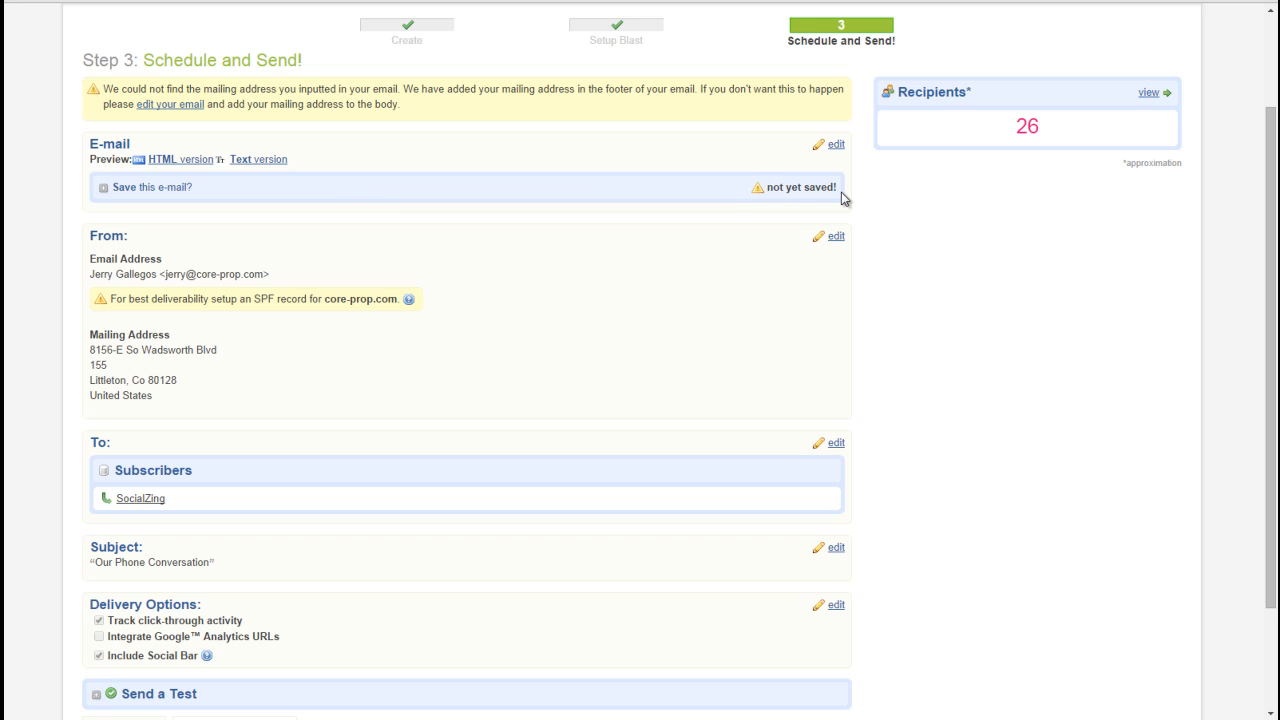
click(155, 190)
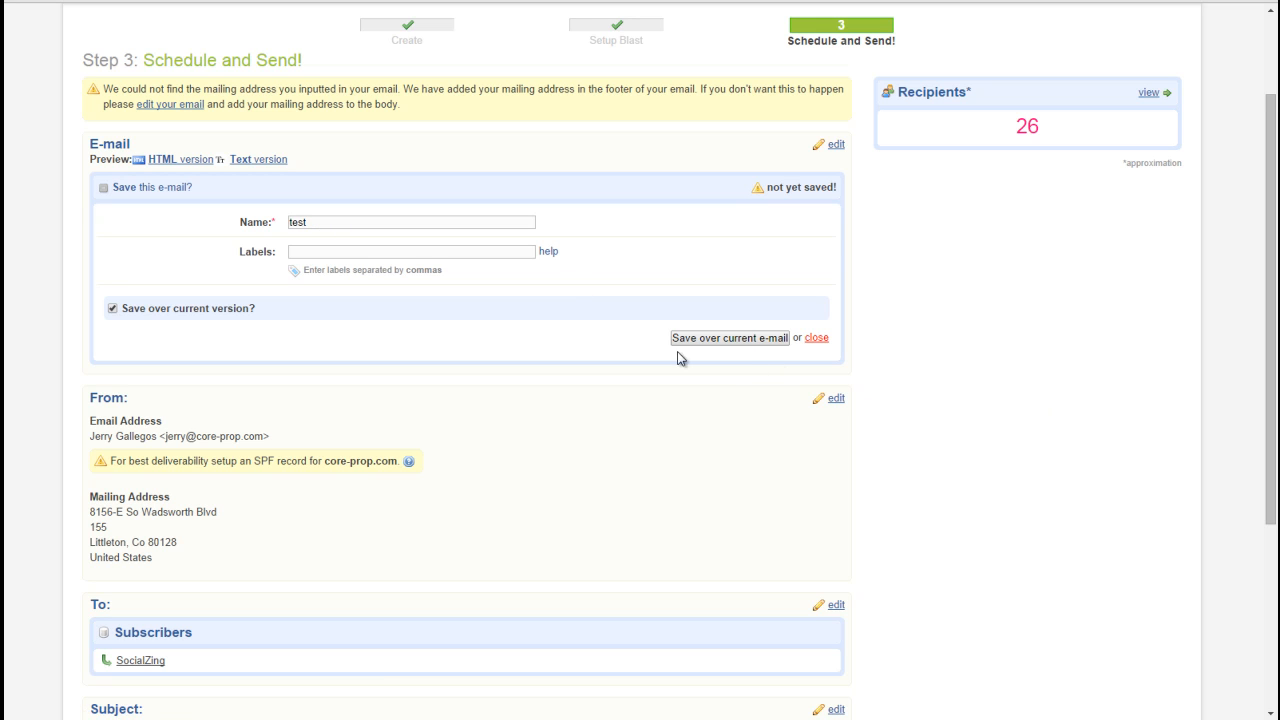
click(715, 338)
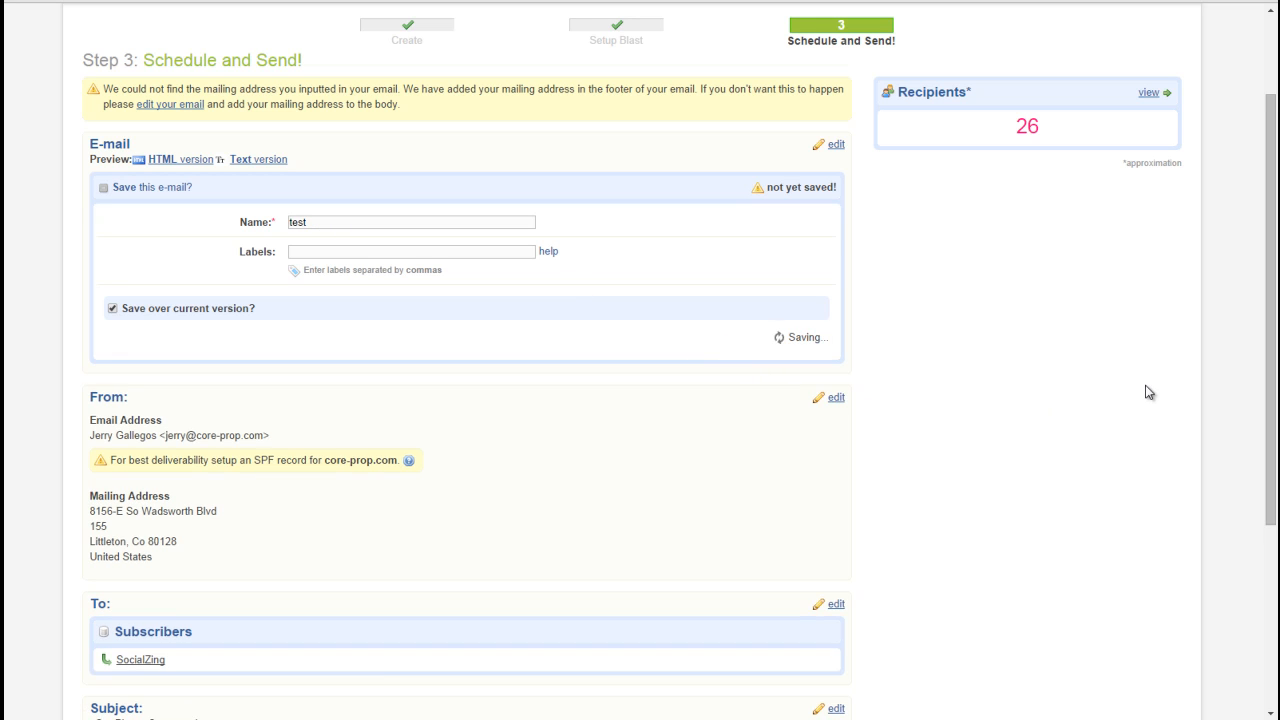
scroll(1265, 503, down, 2)
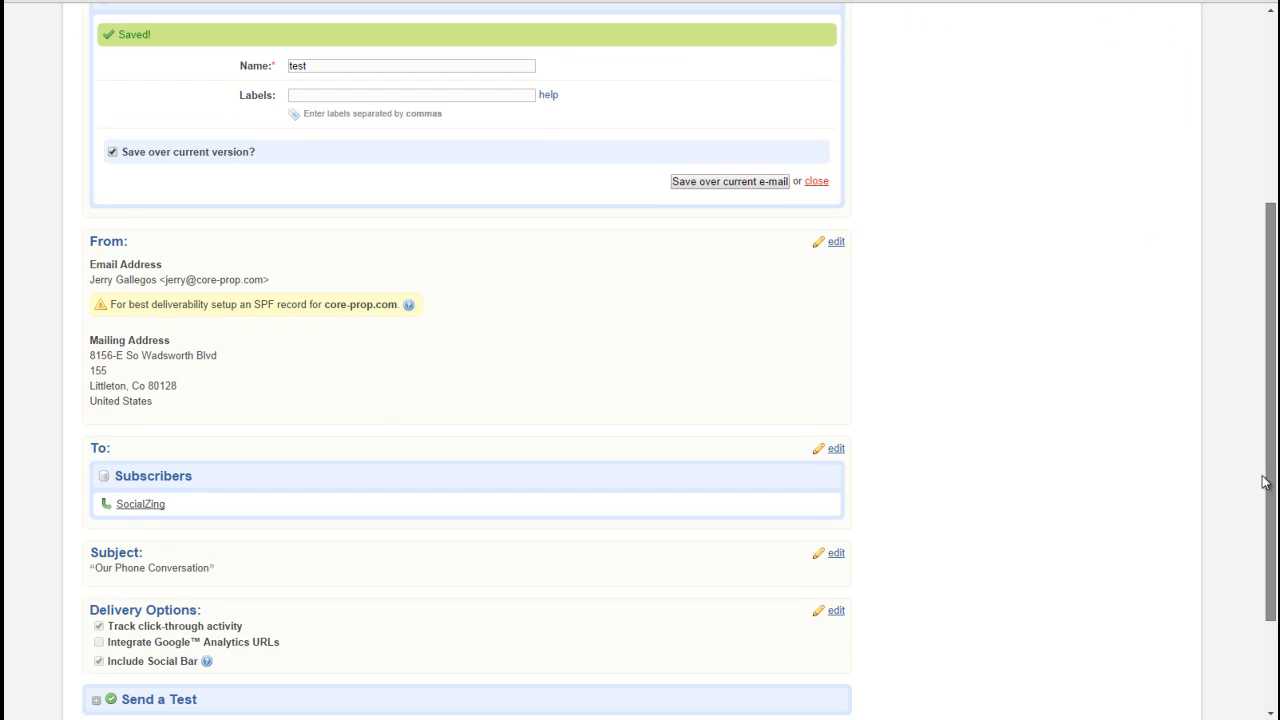
scroll(1265, 503, down, 1)
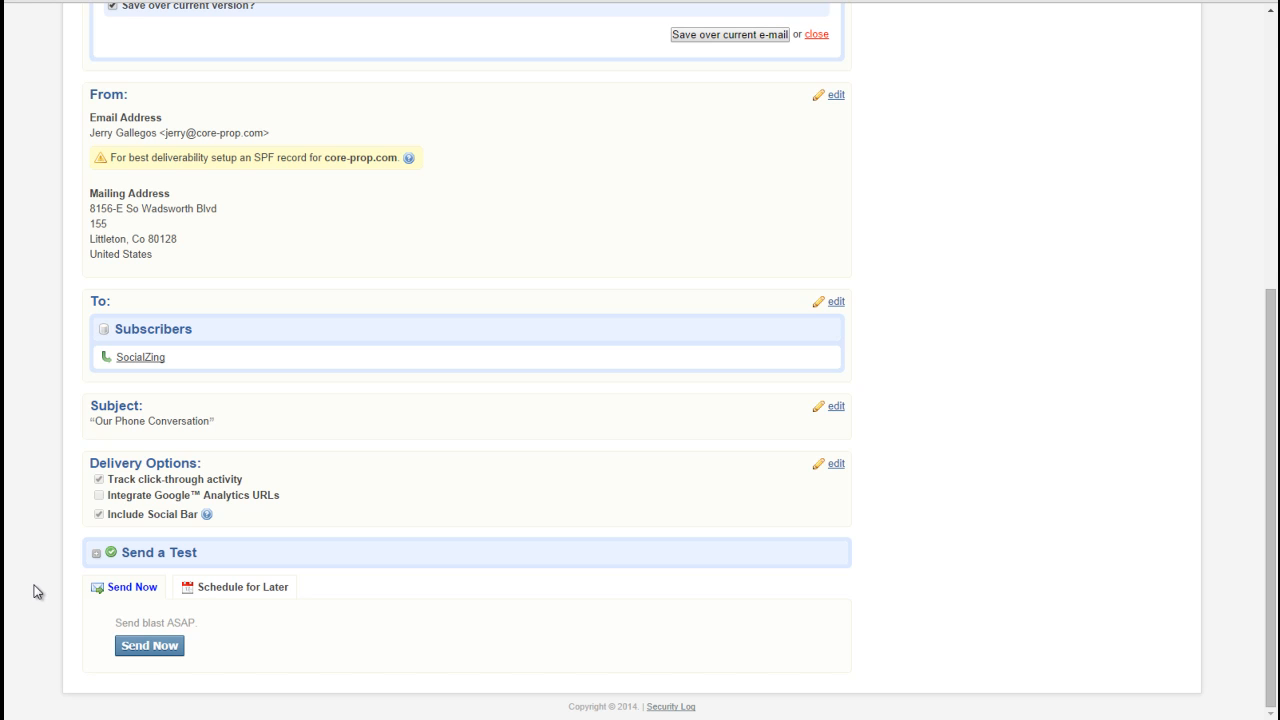
Step: Send a test blast of the email to the account owner only
click(168, 562)
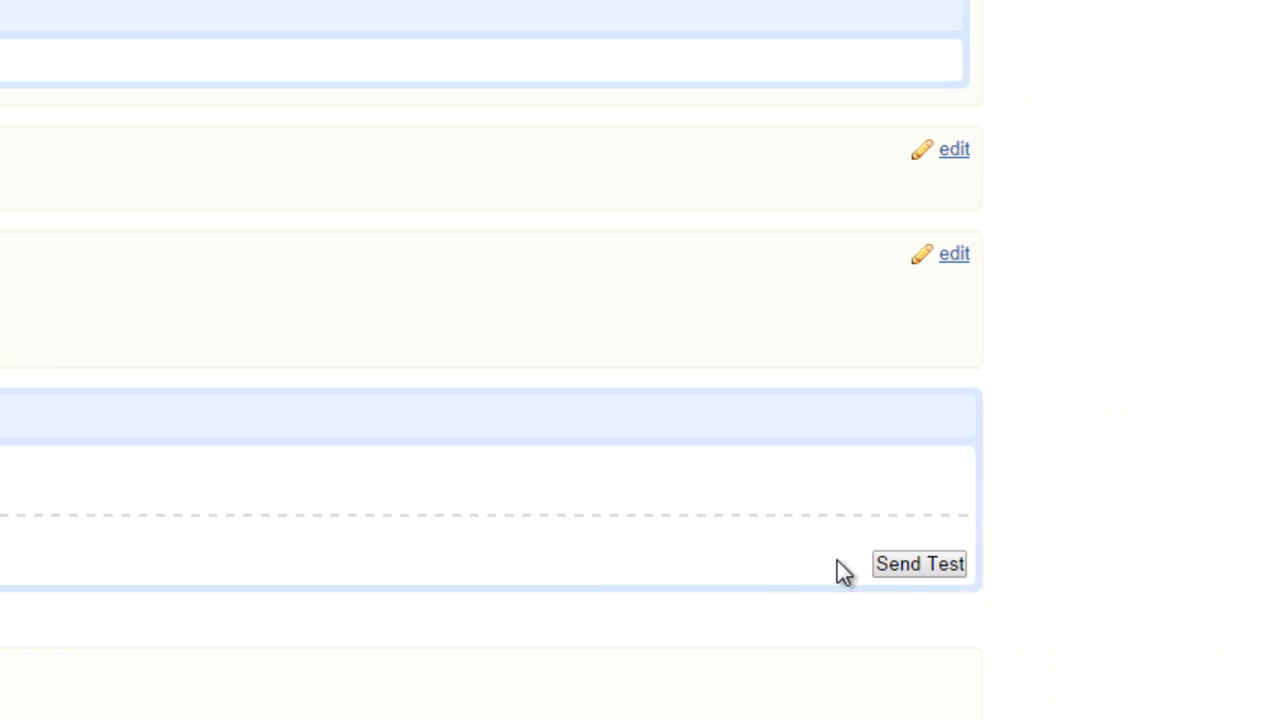
click(918, 574)
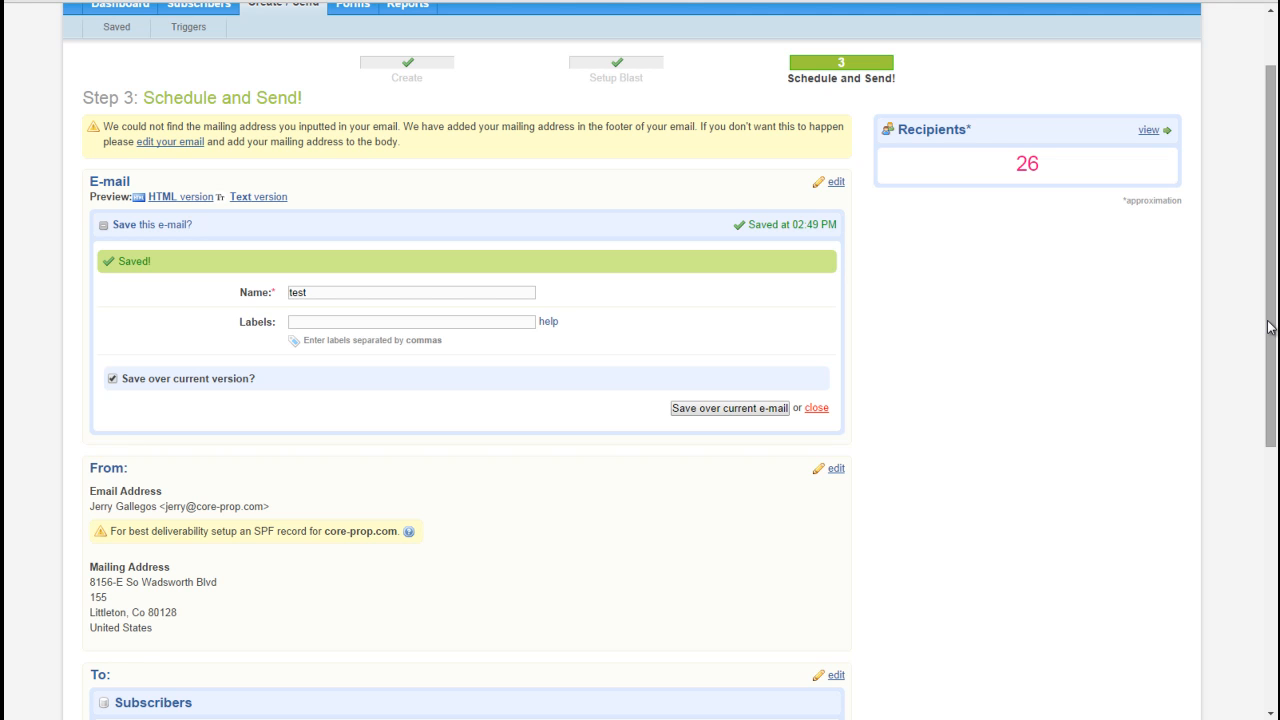
drag(1270, 327, 1228, 628)
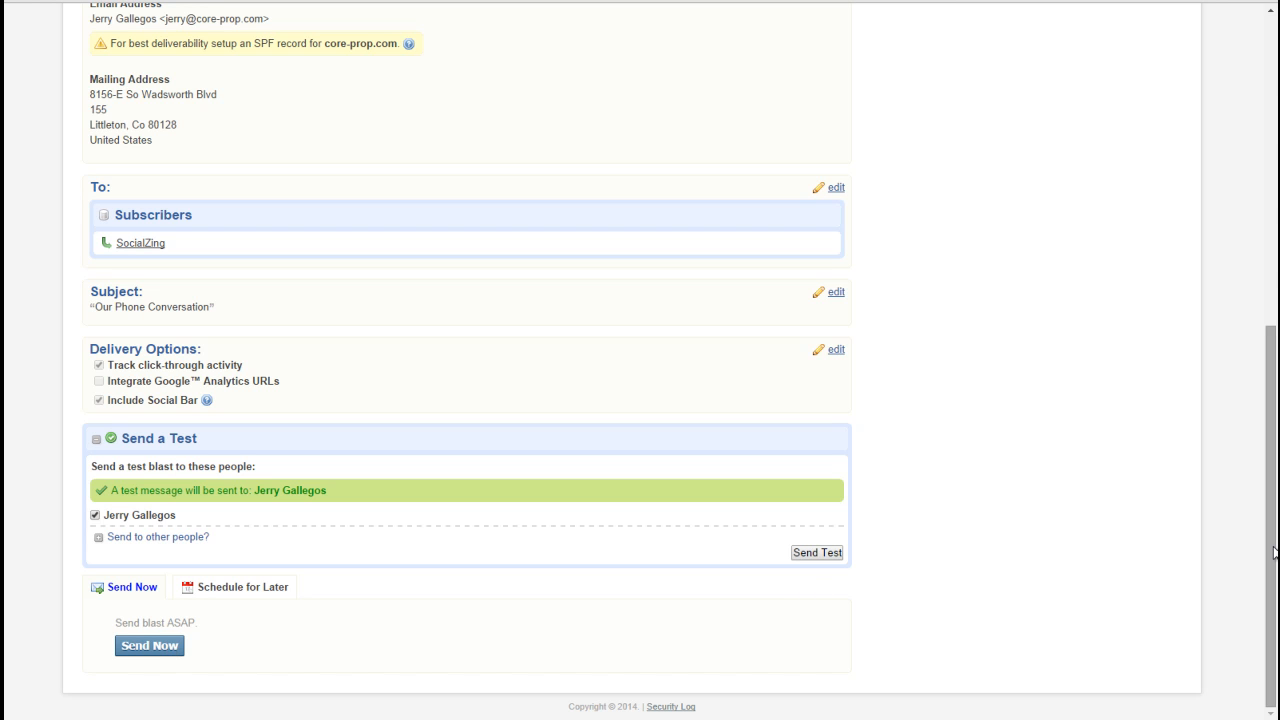
Step: Reopen the email's HTML version from the blast summary and review its heading, image, message and video
drag(1274, 553, 1272, 387)
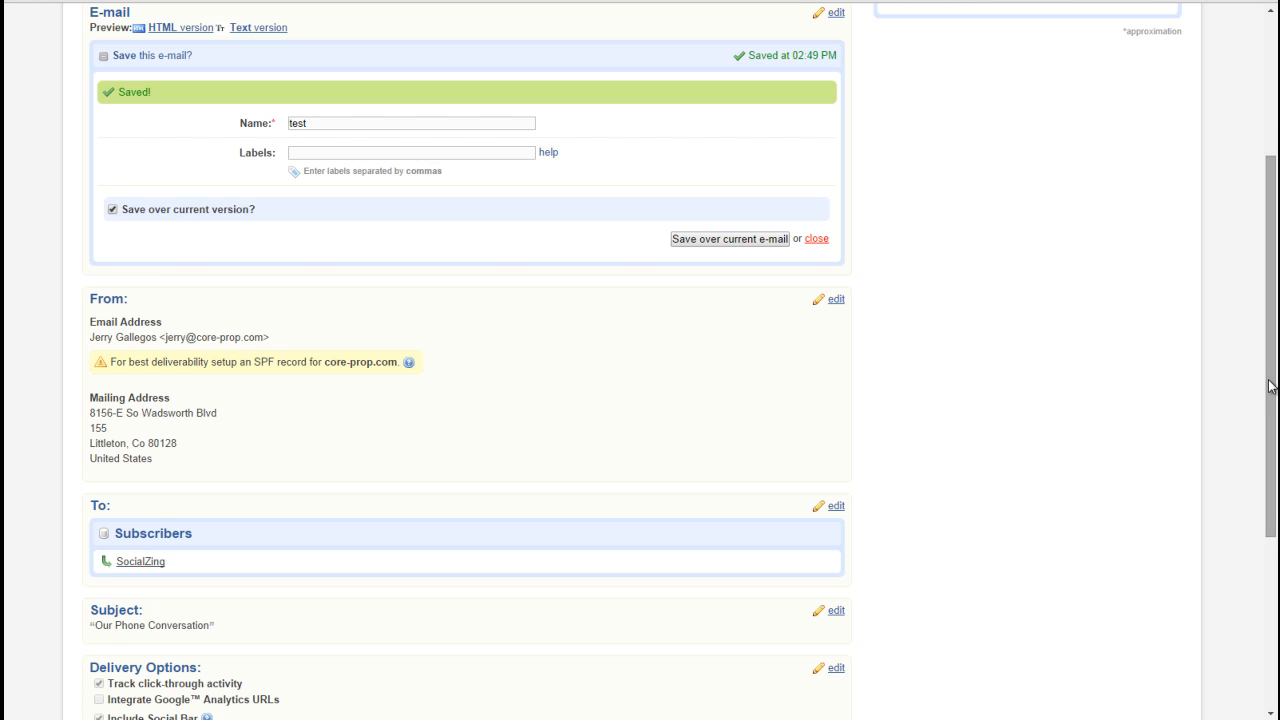
drag(1272, 435, 1270, 362)
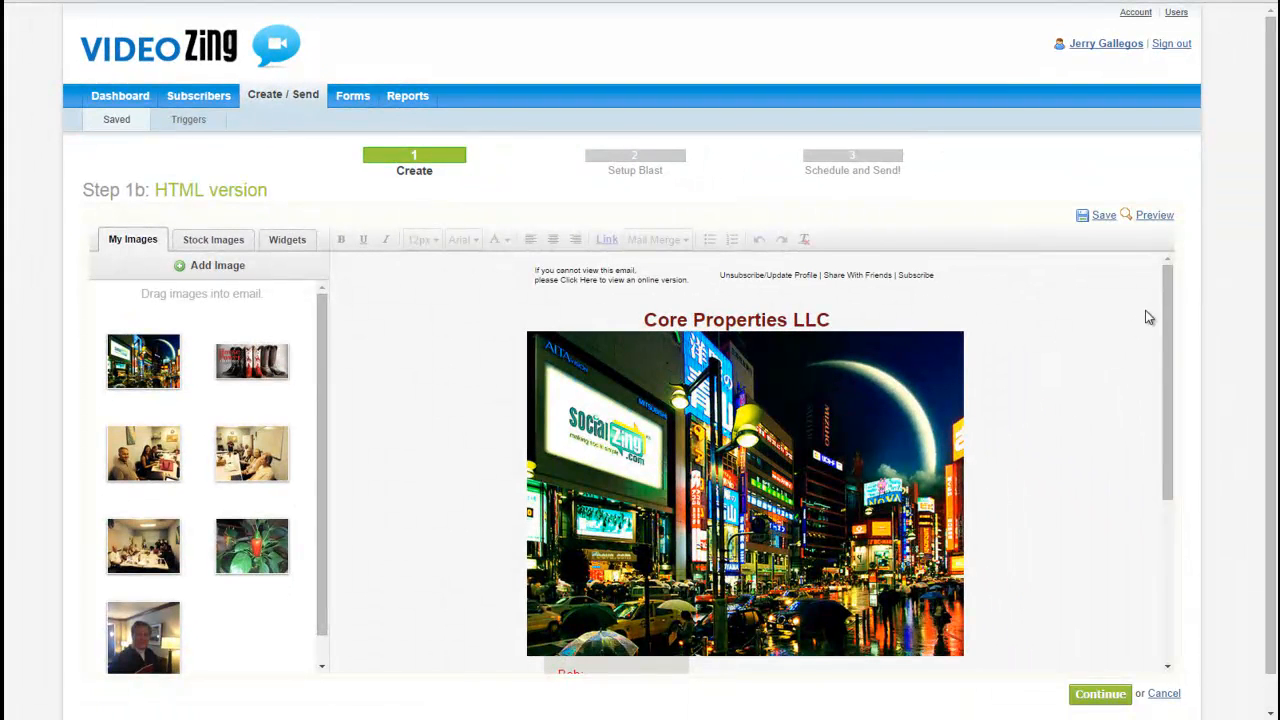
drag(1166, 308, 1169, 468)
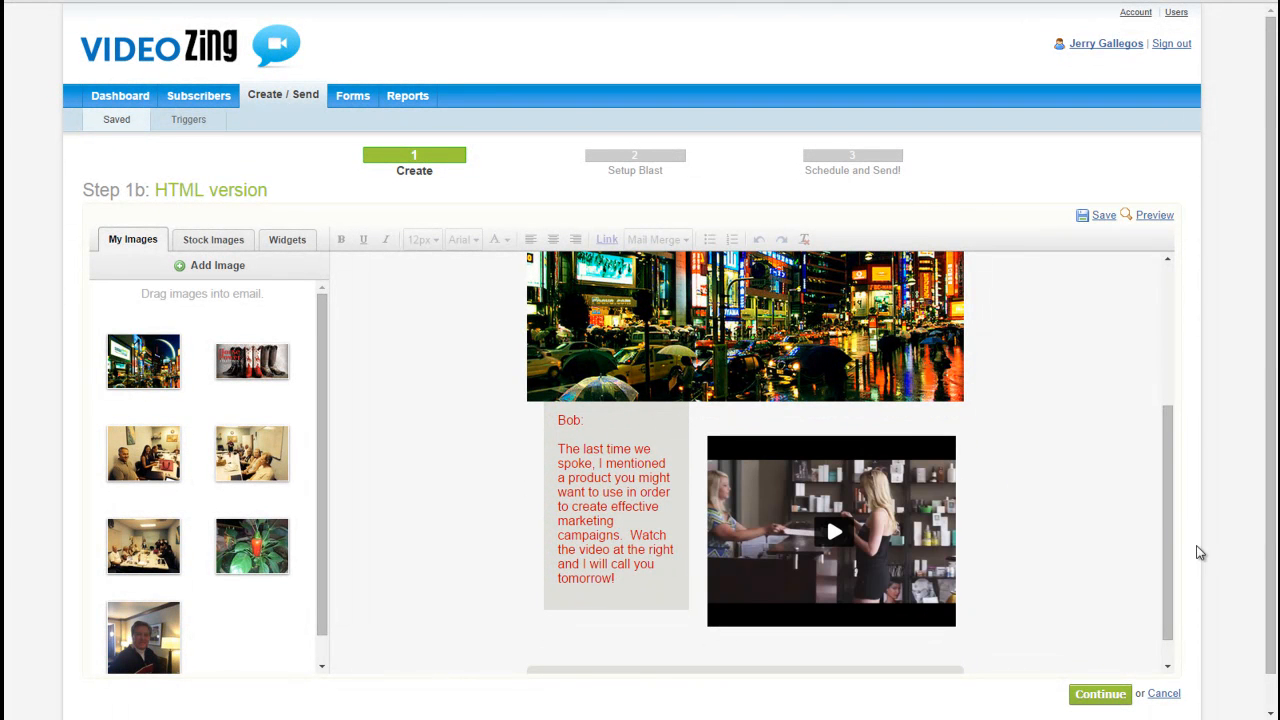
drag(1165, 563, 1181, 384)
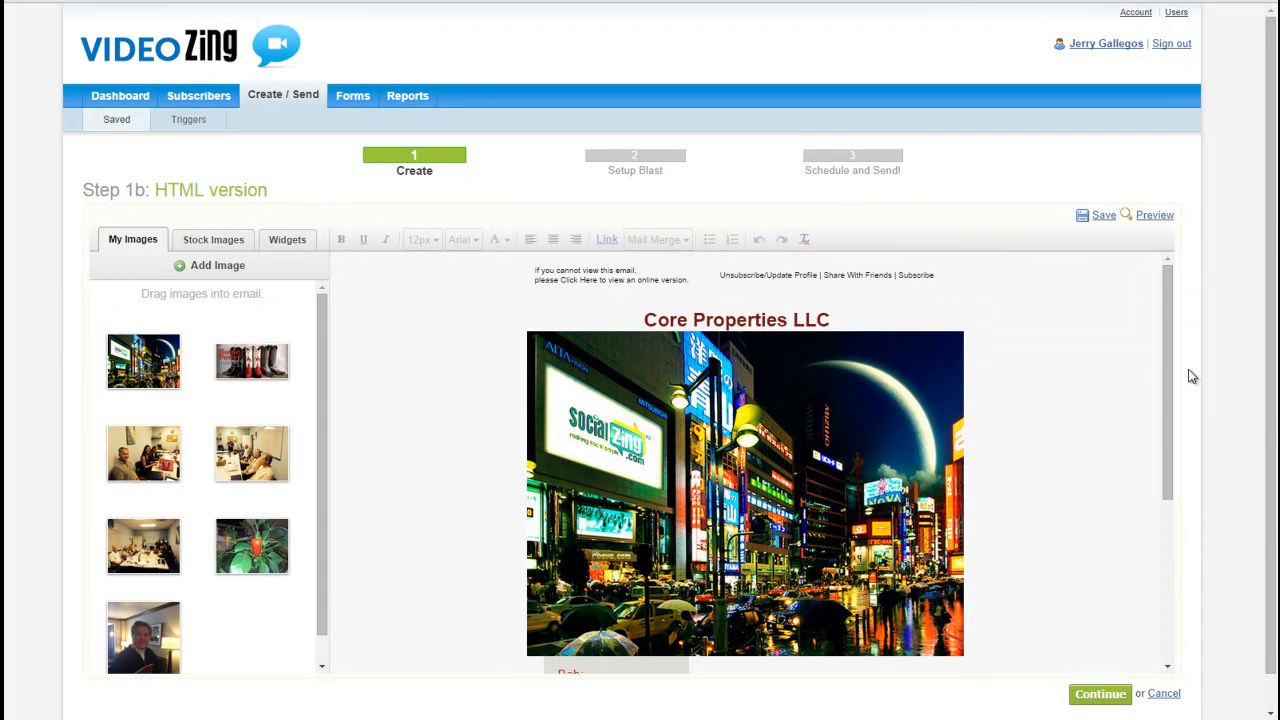
Step: Save over the current "test" email and return to the Schedule and Send! summary, leaving the plain-text version empty
click(1104, 218)
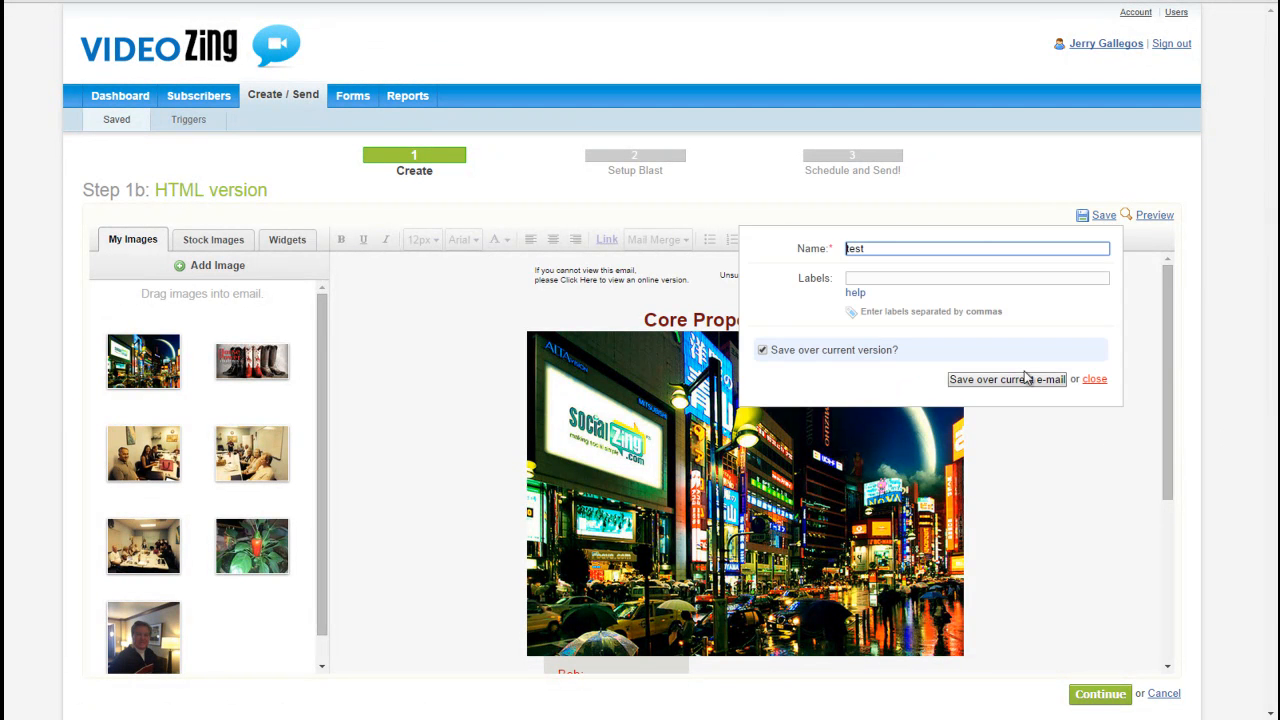
click(1010, 378)
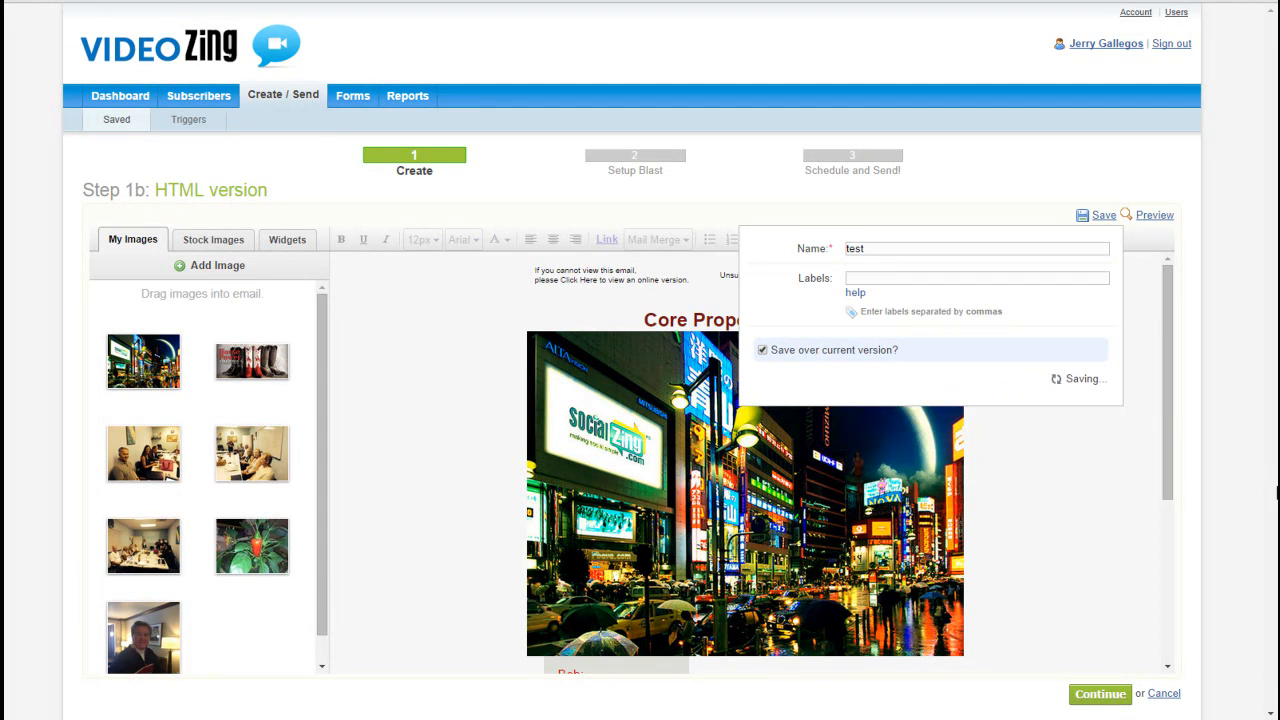
click(1095, 412)
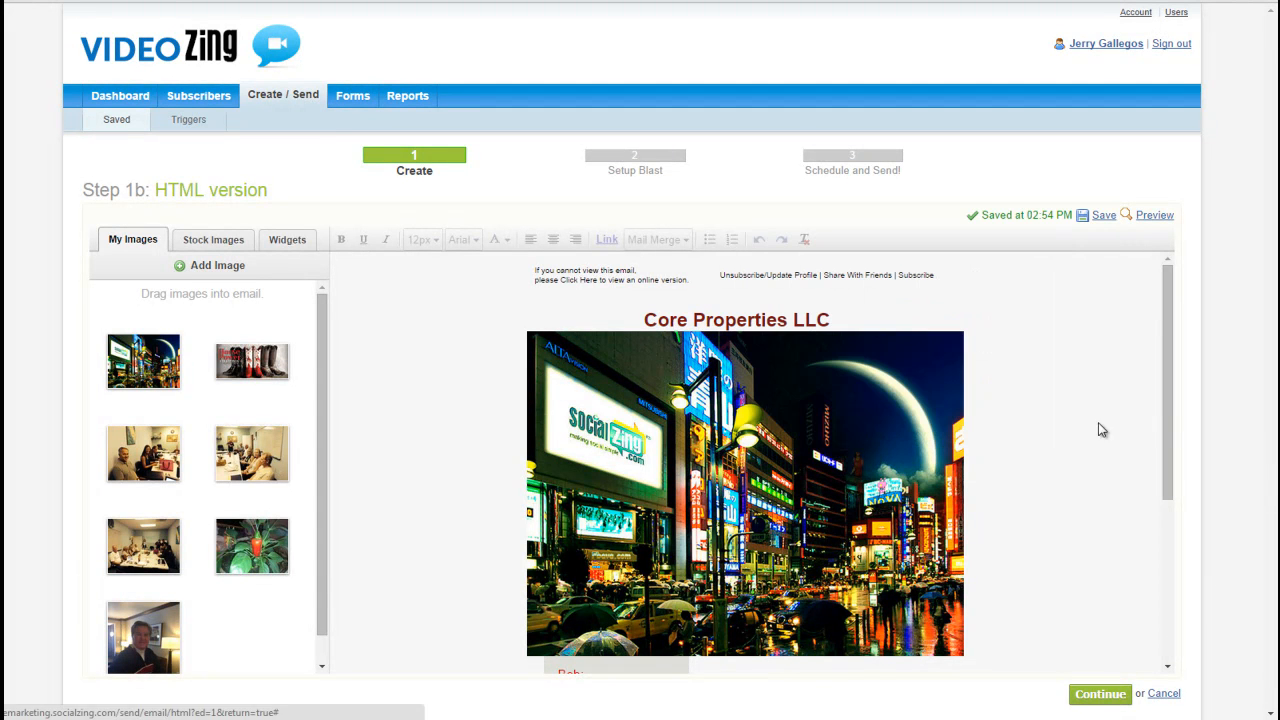
click(1100, 694)
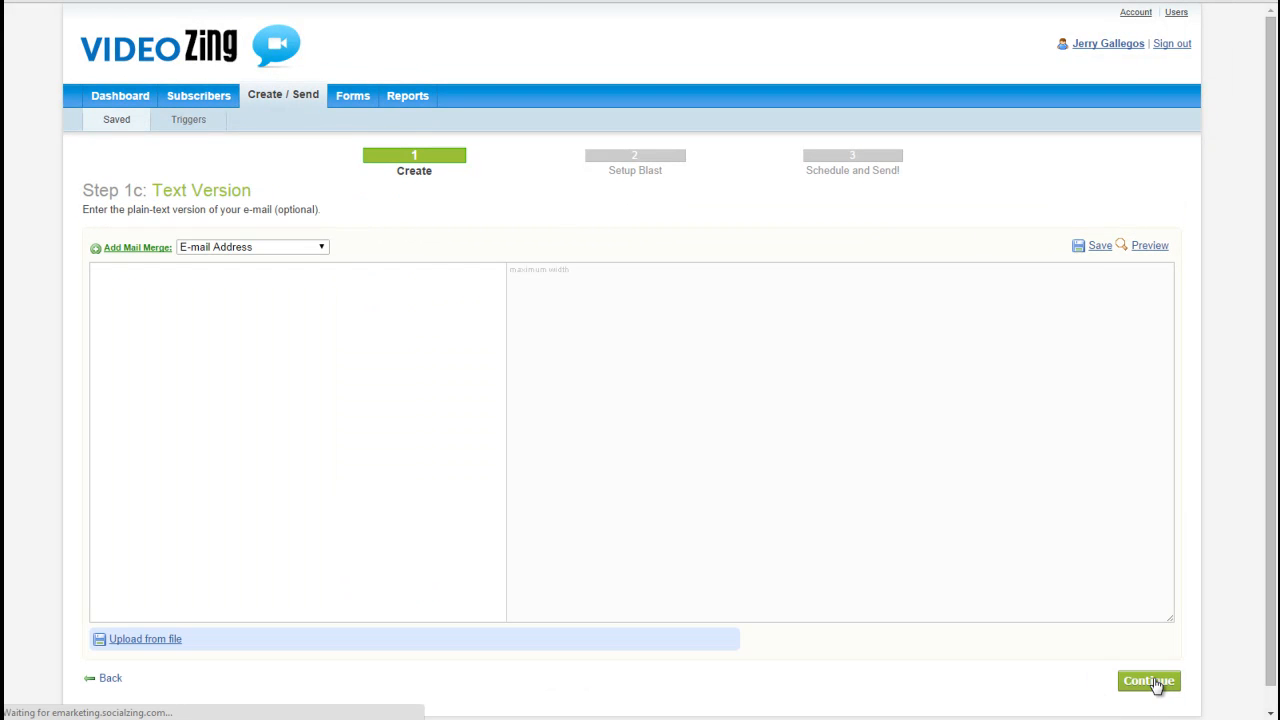
click(1155, 688)
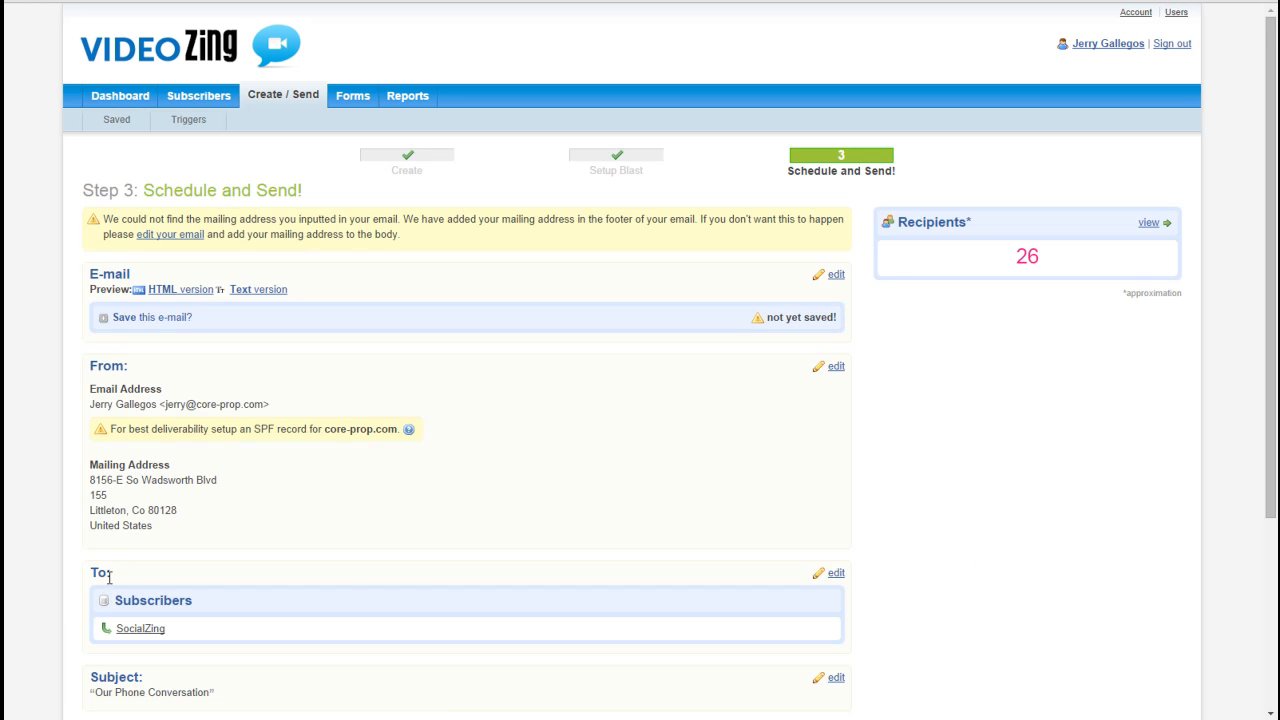
Step: Save over the current "test" email again from the blast summary and go to the immediate Send Now option
drag(1272, 464, 1264, 656)
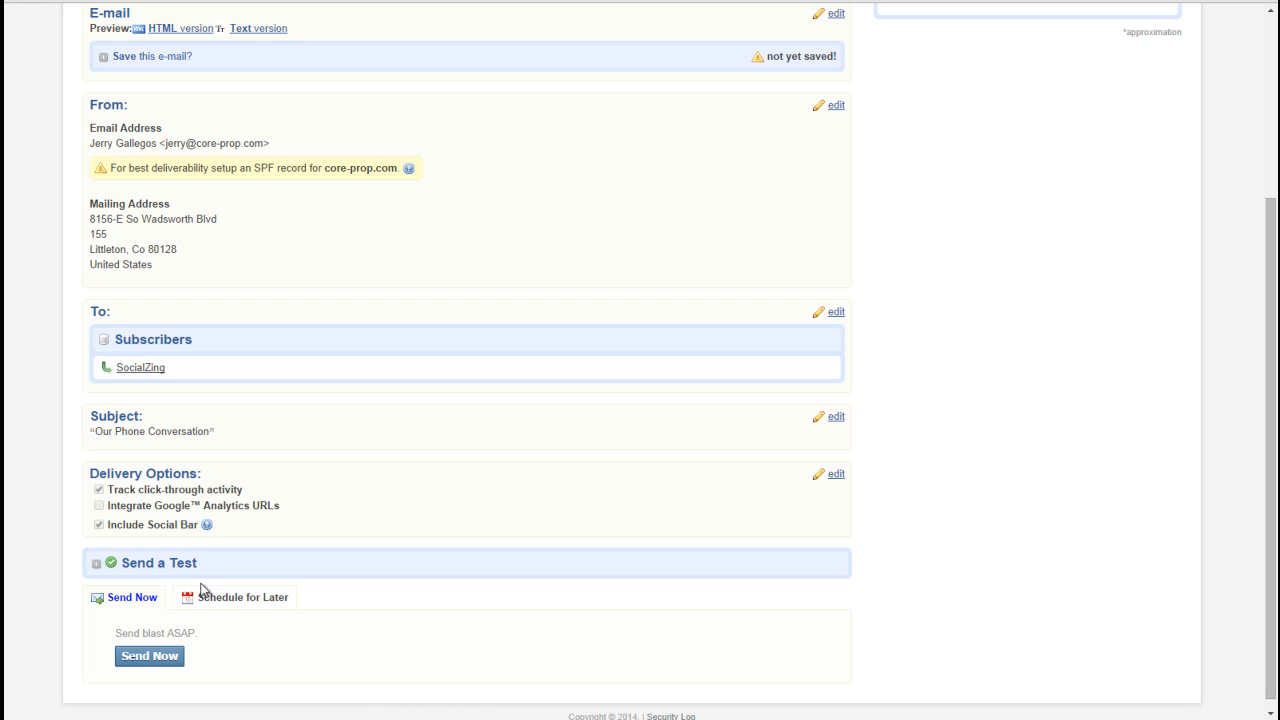
drag(1271, 262, 1264, 104)
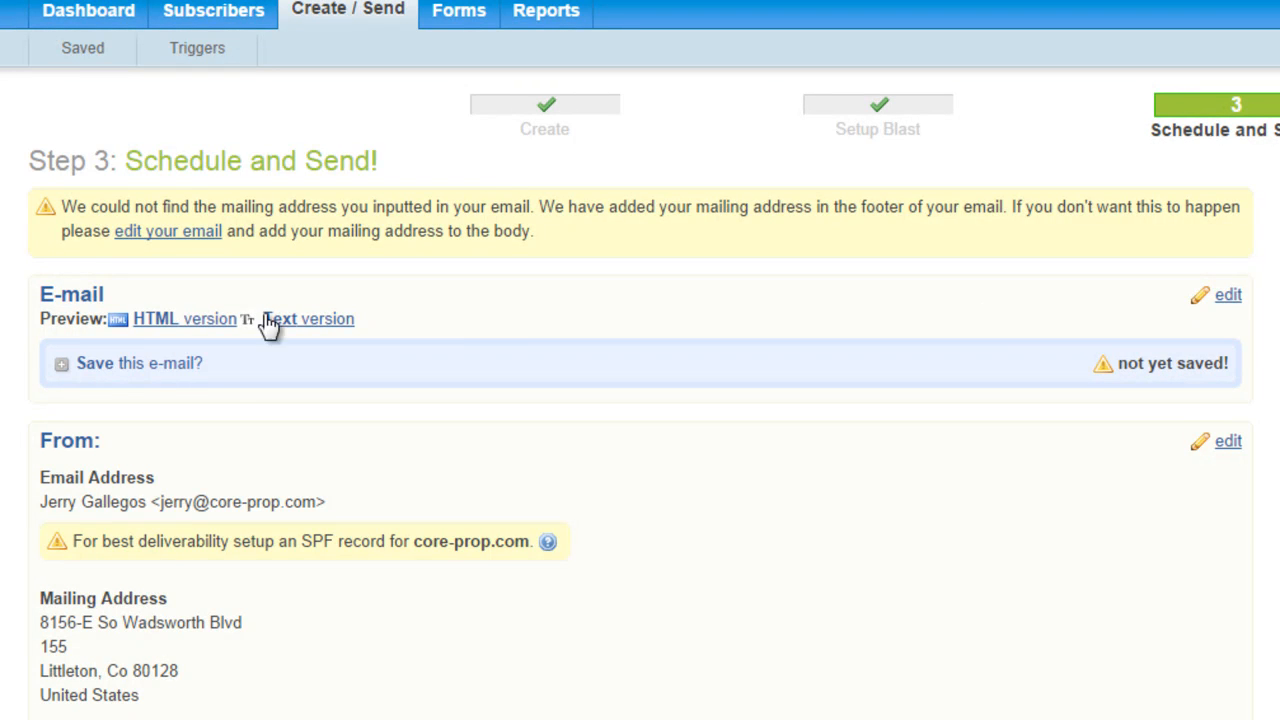
click(124, 365)
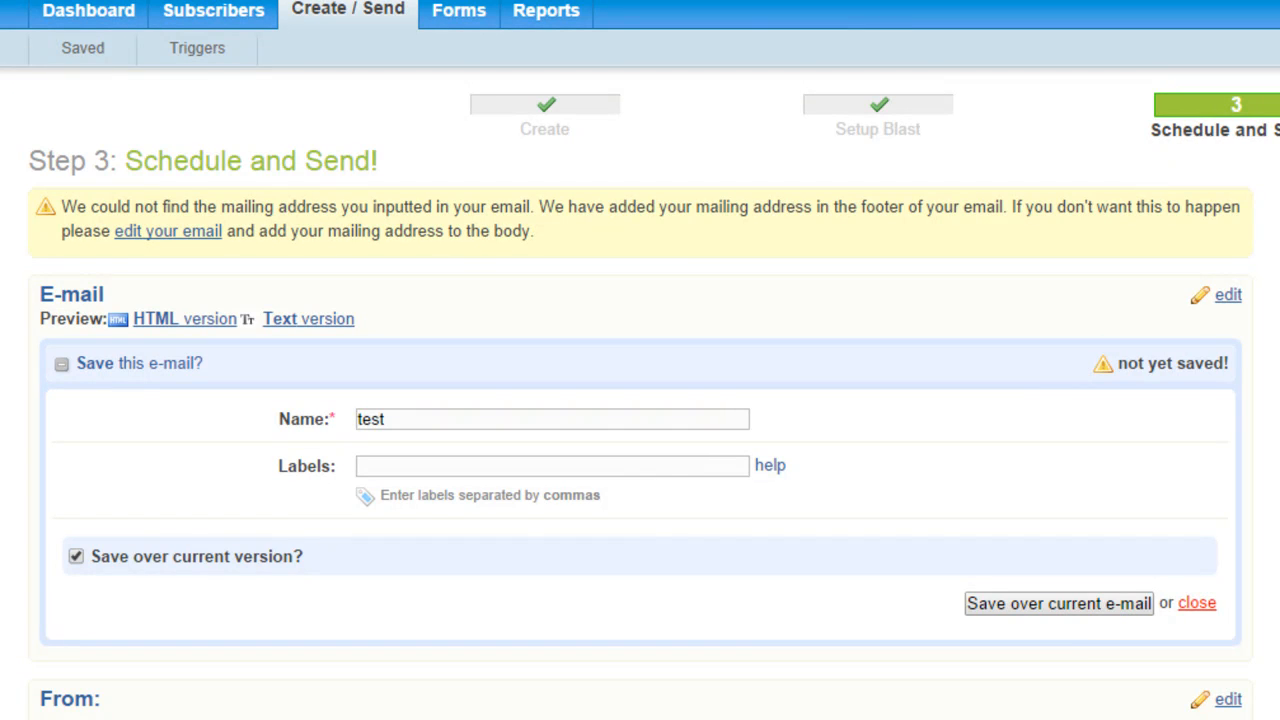
click(1072, 615)
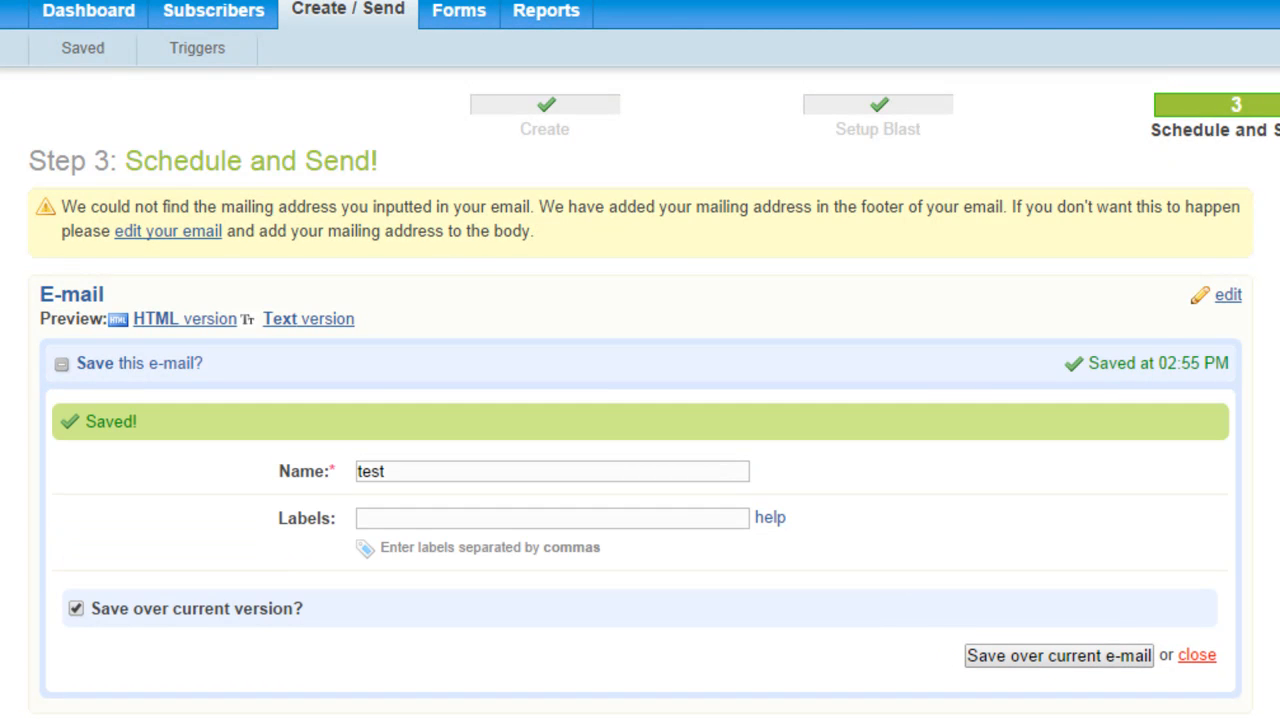
scroll(640, 360, down, 7)
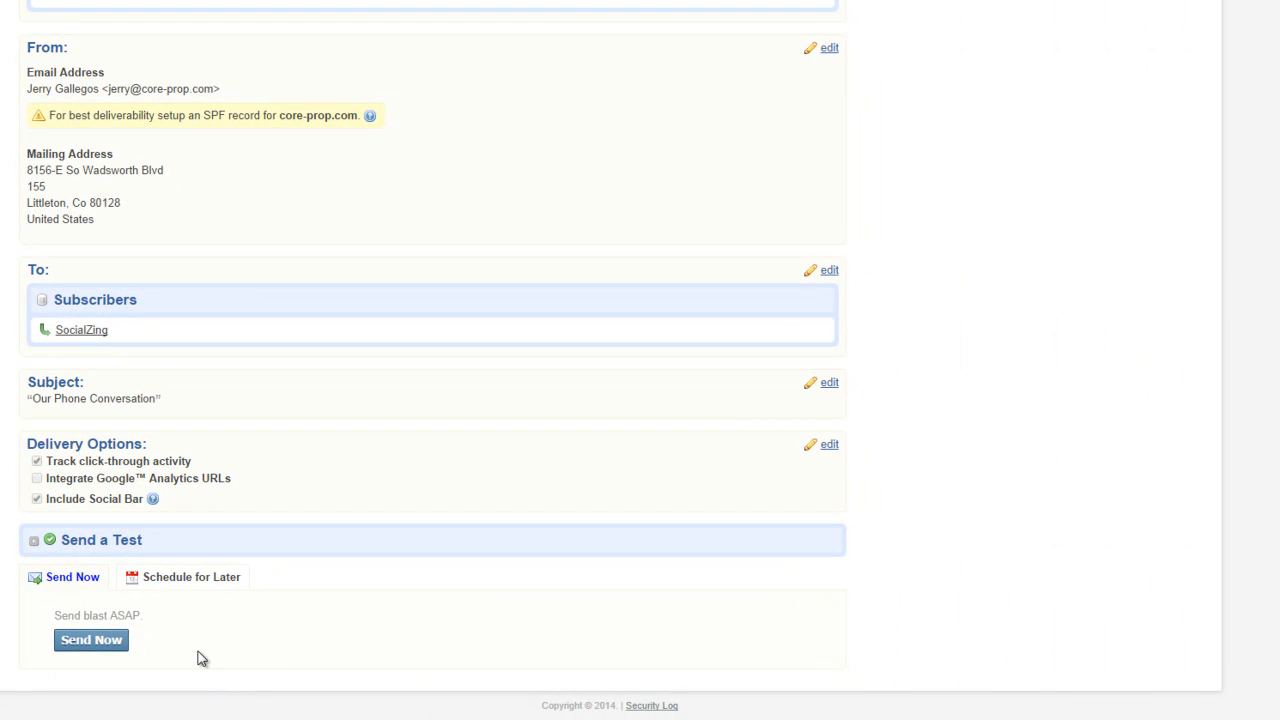
click(92, 640)
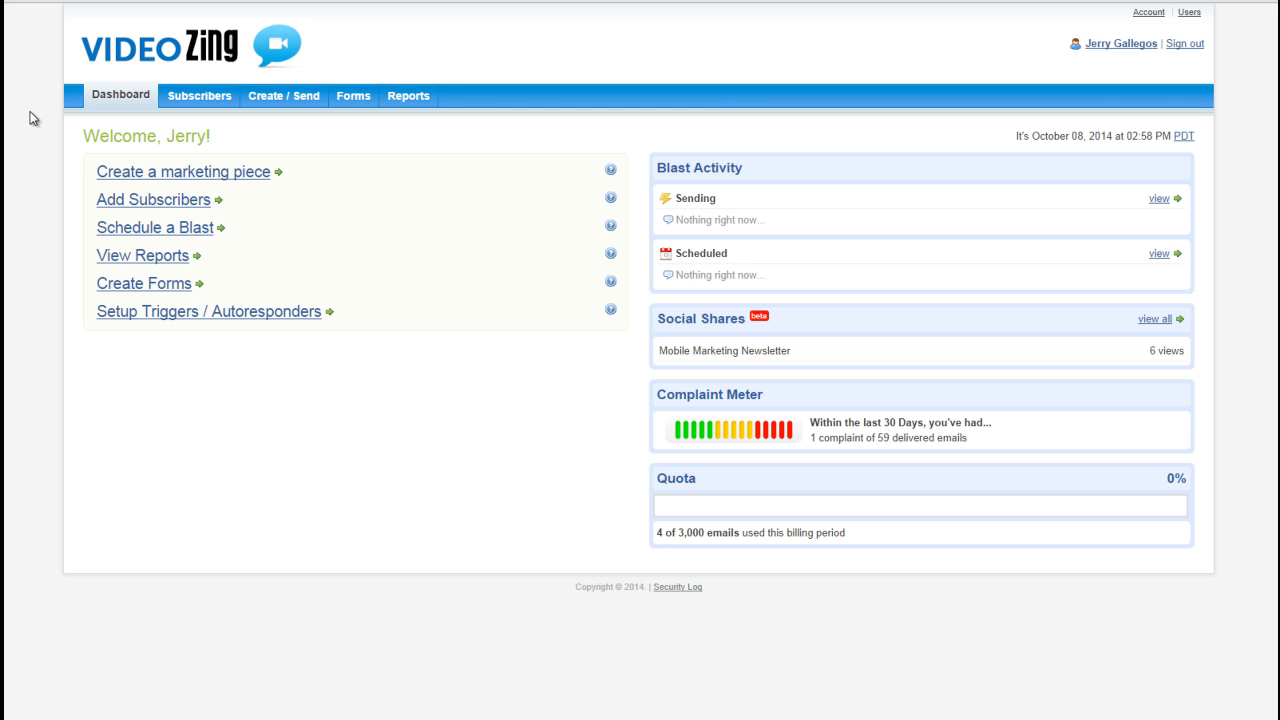
Step: Open the blast reports, view the options for the unique viewers of "Our Monday Meeting Review", and close them
click(414, 101)
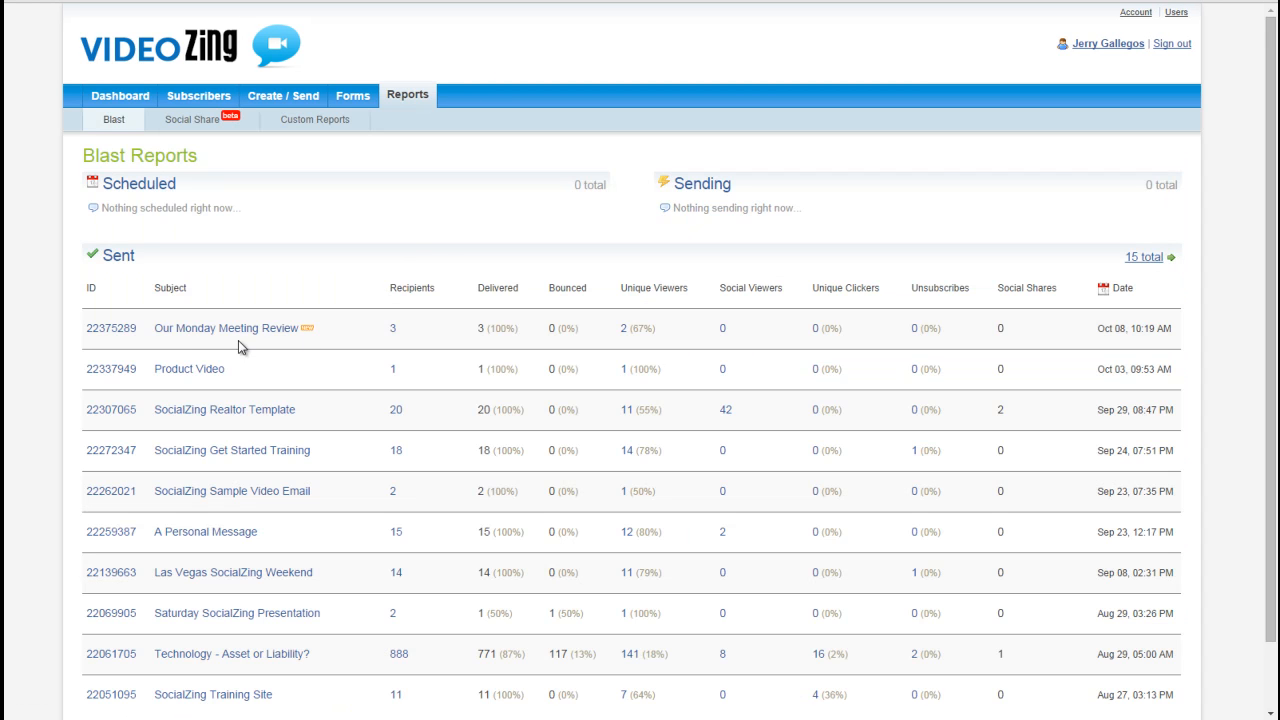
mouse_move(208, 330)
click(624, 334)
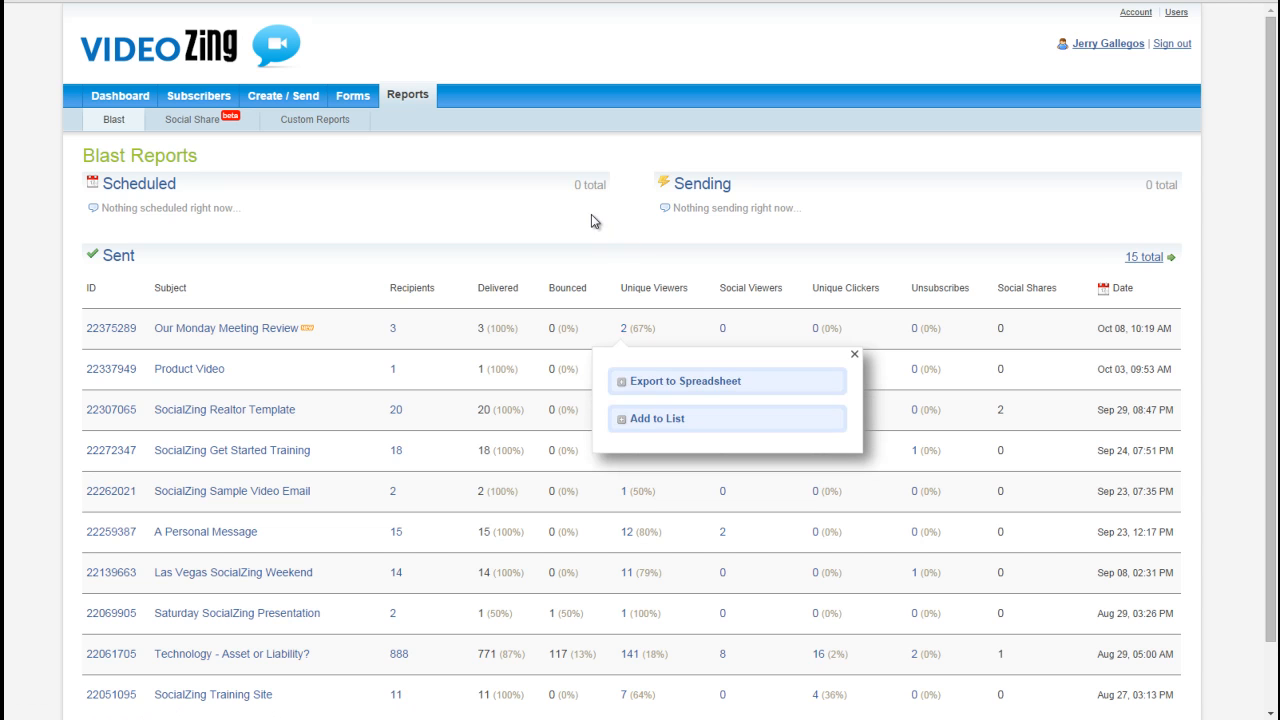
click(515, 226)
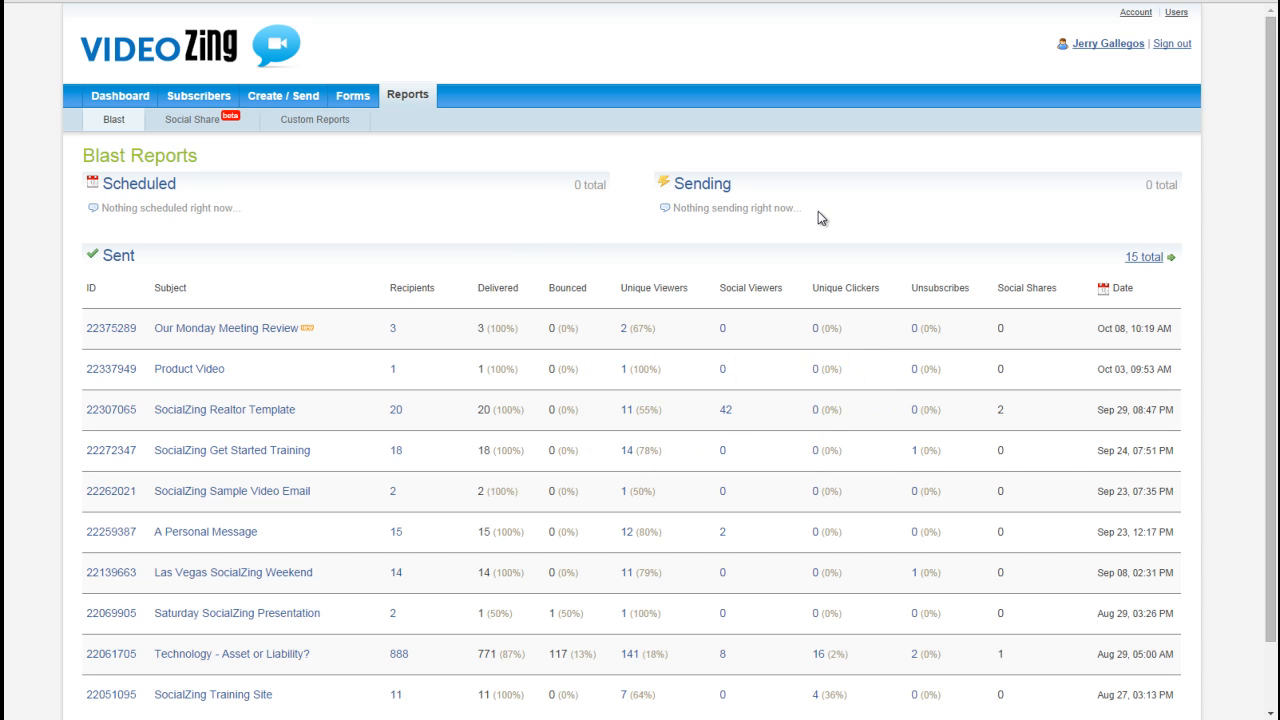